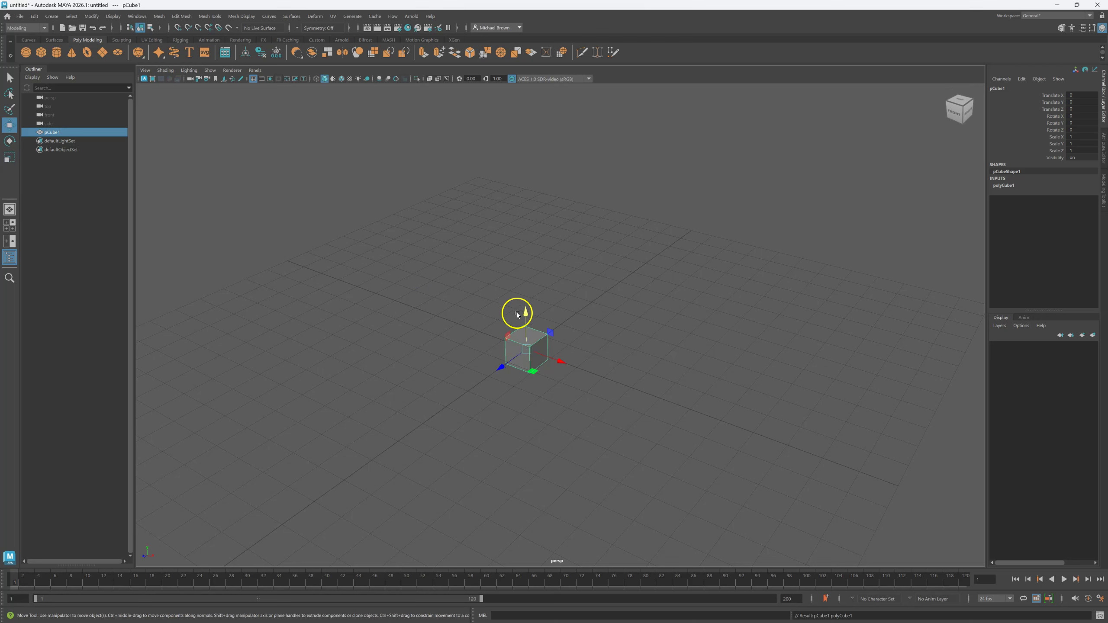
# Step: Scale the cube uniformly to about 2.797 and raise it to about 1.817 in Y
pyautogui.press('r')
pyautogui.moveTo(531, 349); pyautogui.dragTo(523, 264)
pyautogui.press('w')
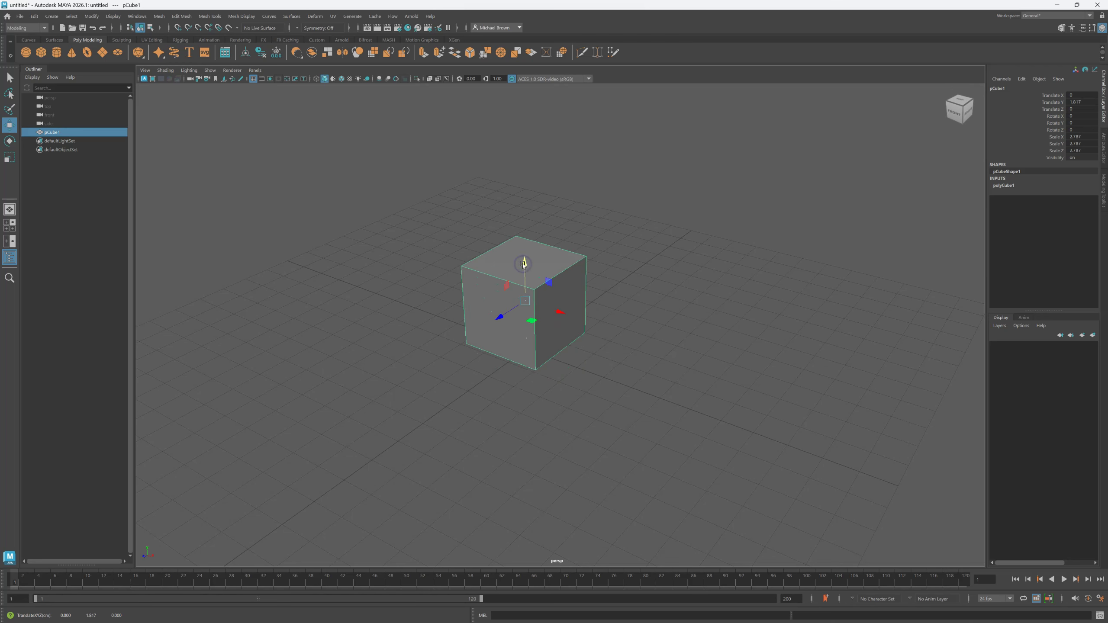
pyautogui.press('super')
pyautogui.press('super')
# Step: Switch the cube to face component selection mode
pyautogui.keyDown('alt'); pyautogui.moveTo(616, 363); pyautogui.dragTo(627, 334, button='middle'); pyautogui.keyUp('alt')
pyautogui.keyDown('alt'); pyautogui.moveTo(627, 334); pyautogui.dragTo(538, 417); pyautogui.keyUp('alt')
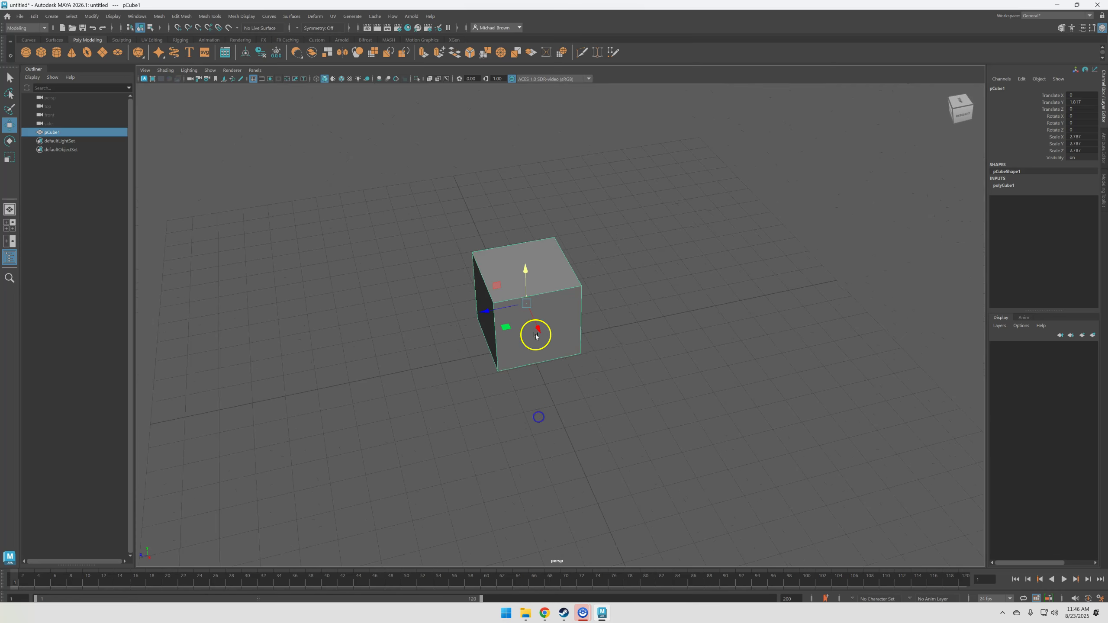
pyautogui.rightClick(542, 280)
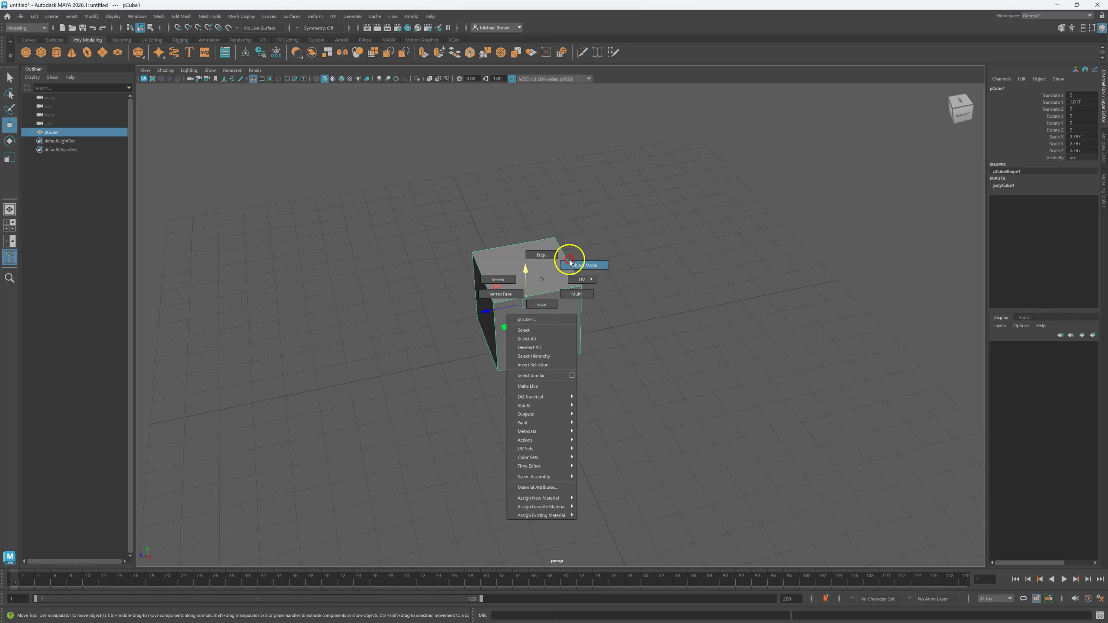
pyautogui.moveTo(556, 283)
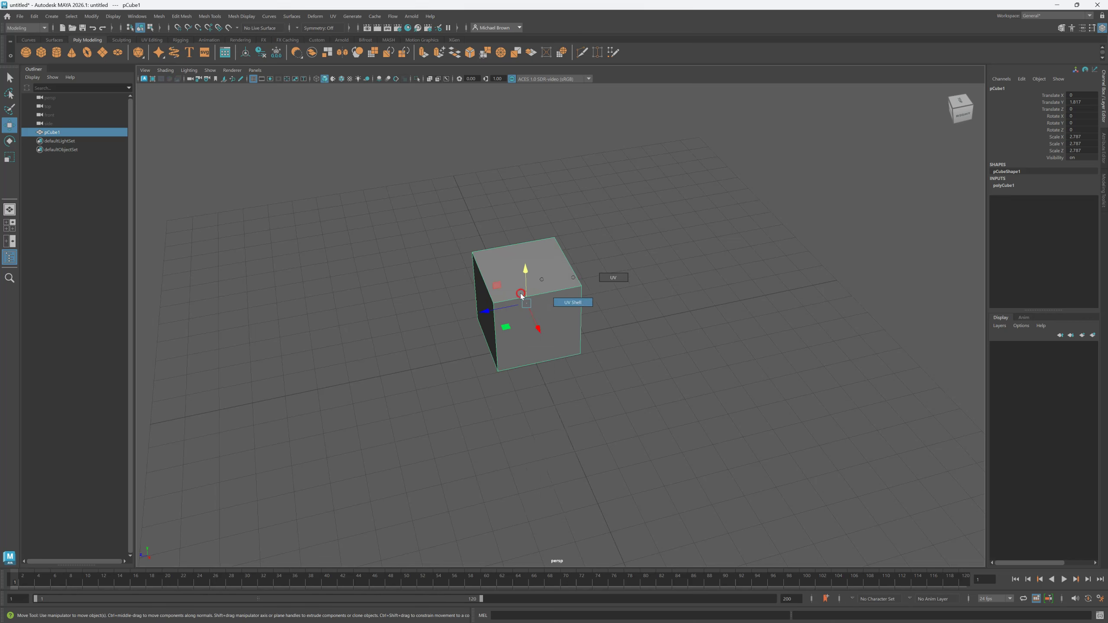
pyautogui.click(452, 204)
pyautogui.rightClick(543, 278)
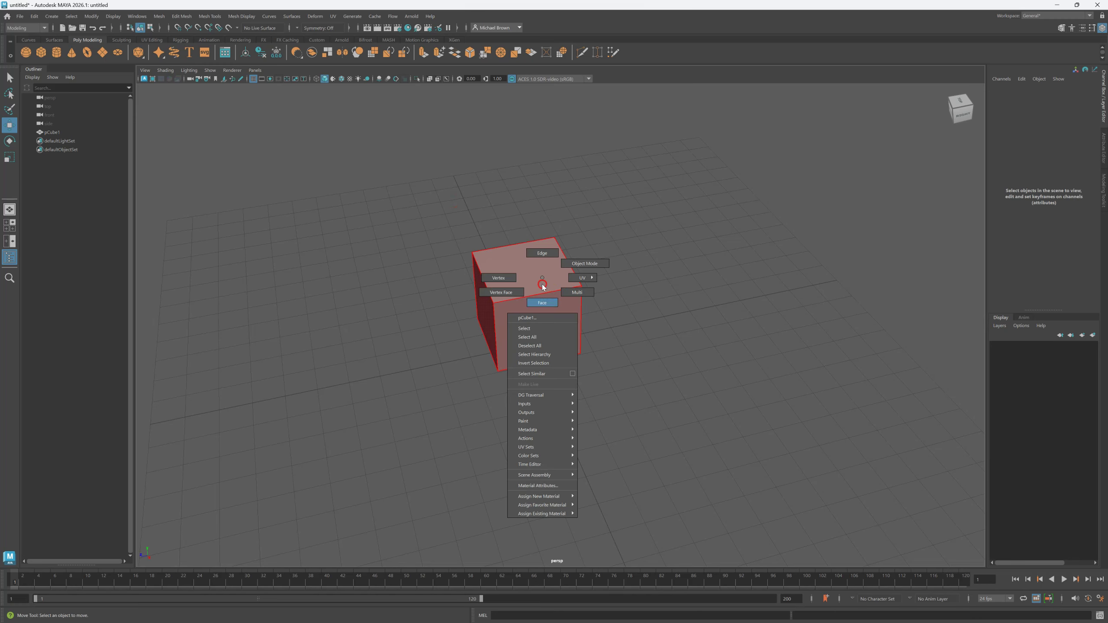
pyautogui.click(541, 302)
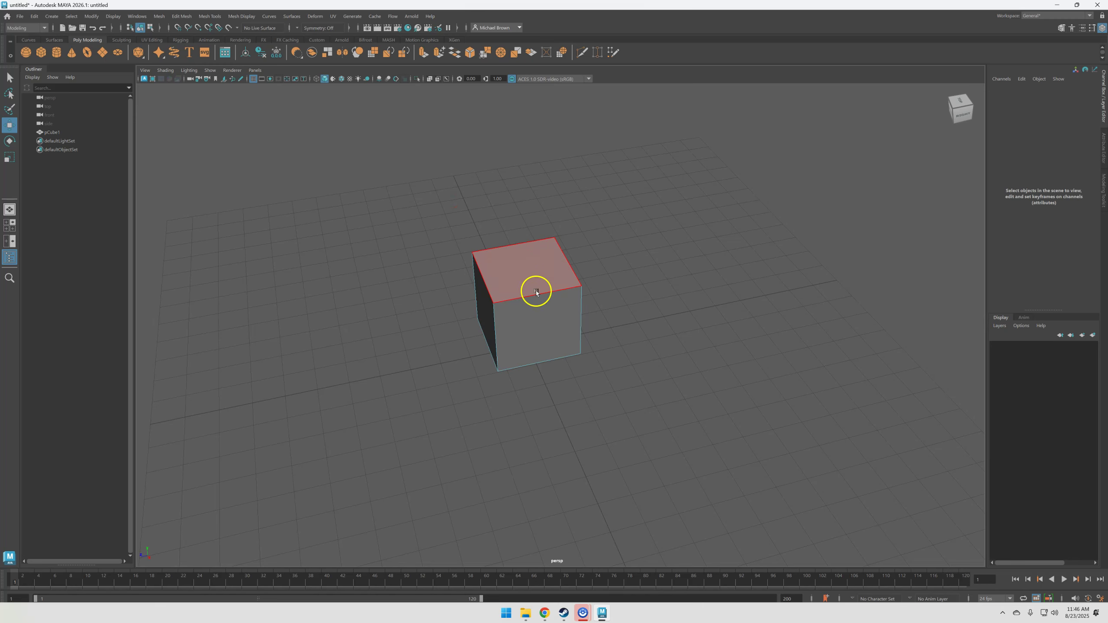
pyautogui.rightClick(532, 259)
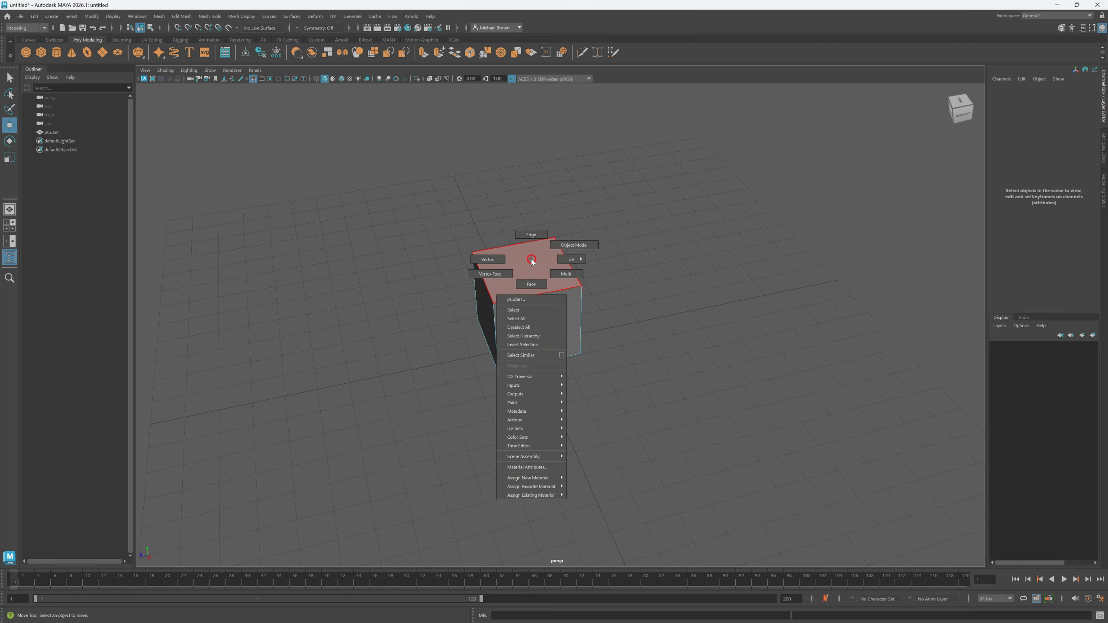
pyautogui.click(532, 283)
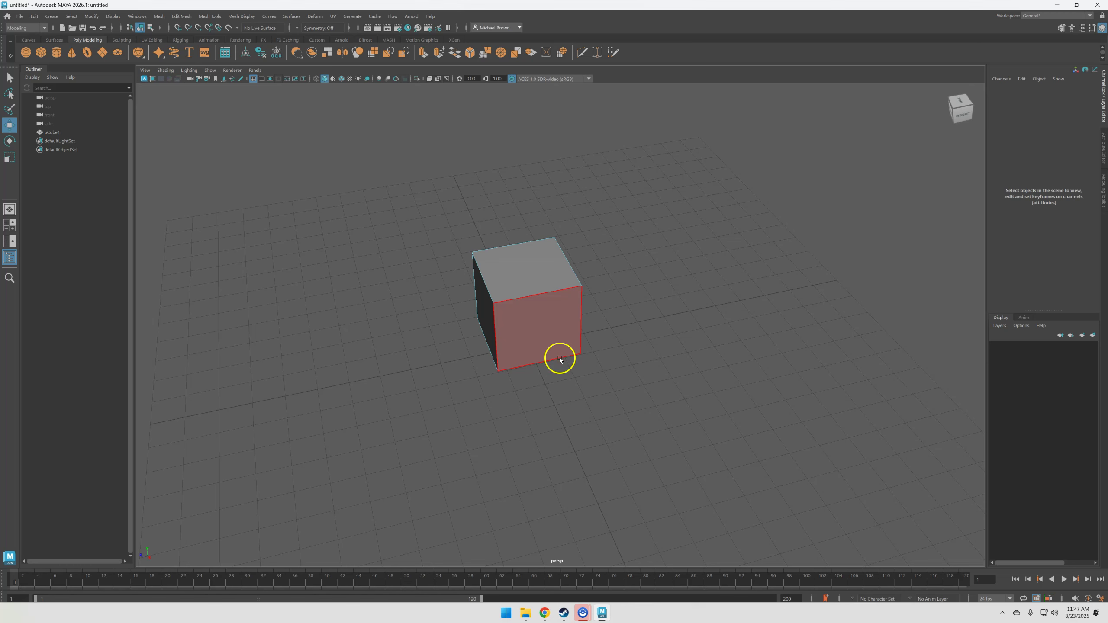
# Step: Move the cube's top face upward and to one side, and scale it down uniformly to form a tapered block
pyautogui.click(528, 269)
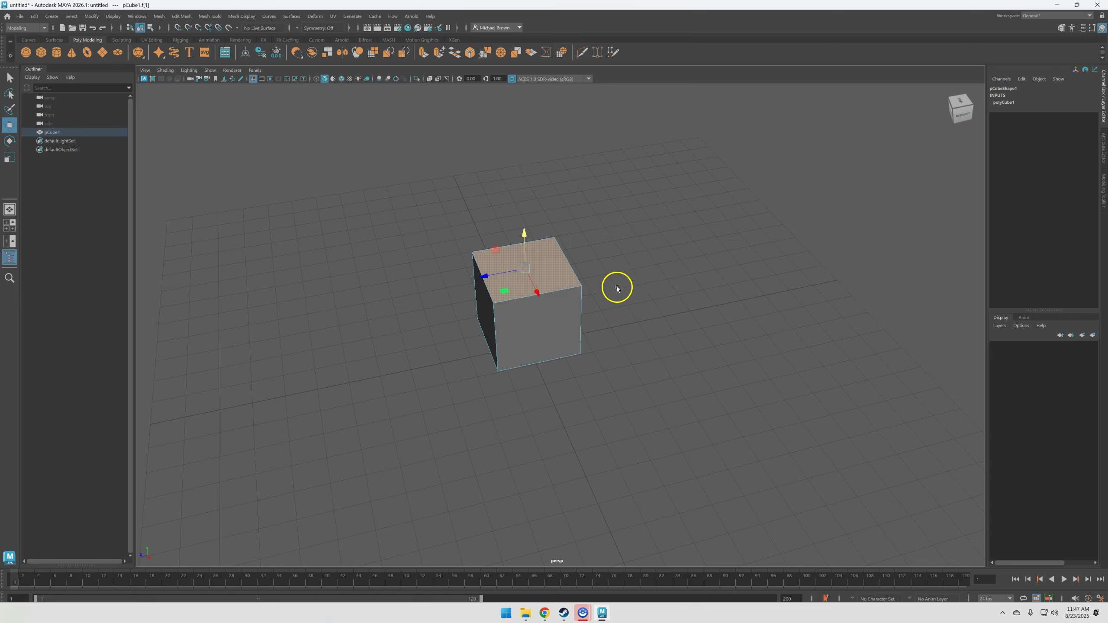
pyautogui.moveTo(499, 269); pyautogui.dragTo(596, 193)
pyautogui.press('e')
pyautogui.press('r')
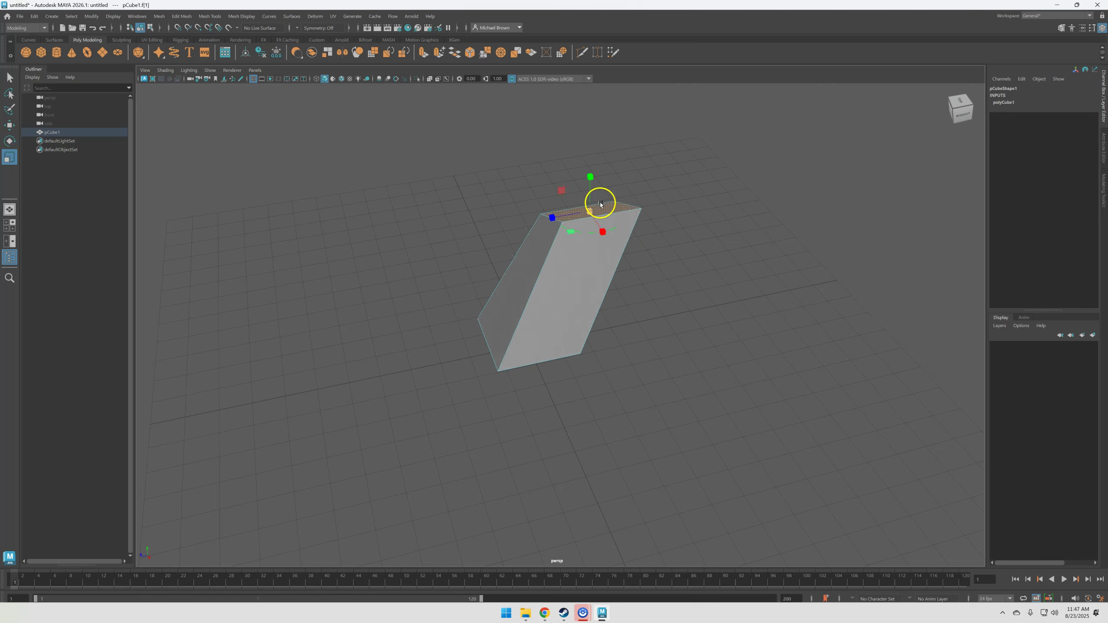
pyautogui.moveTo(591, 207); pyautogui.dragTo(563, 213)
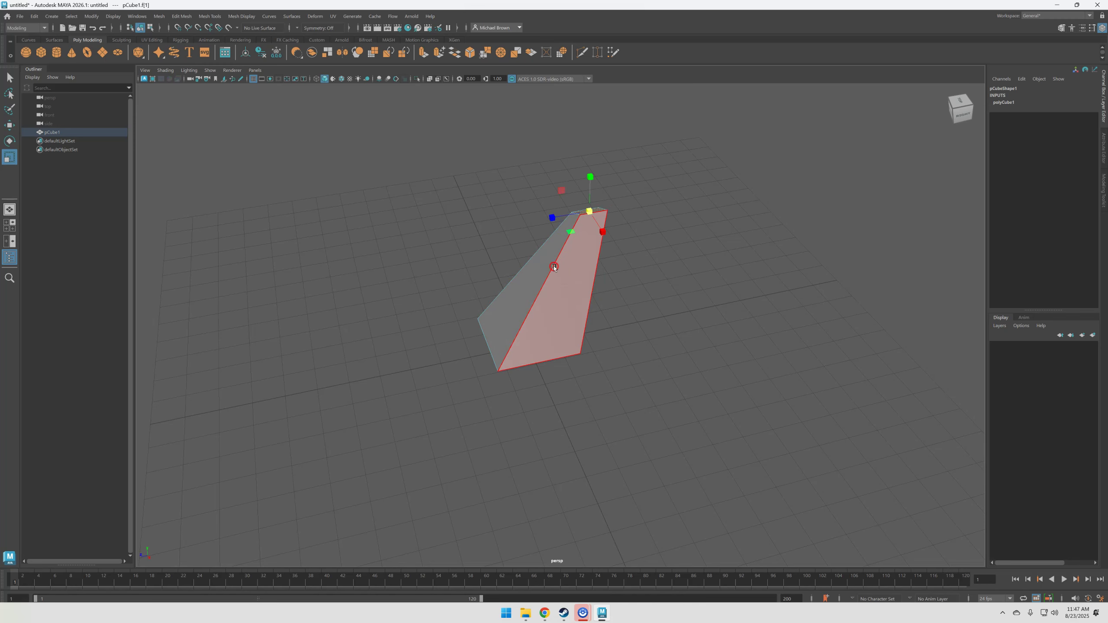
# Step: Switch to edge mode and slightly rotate the upright edge between the two nearest side faces
pyautogui.keyDown('alt'); pyautogui.moveTo(554, 267); pyautogui.dragTo(583, 255, button='middle'); pyautogui.keyUp('alt')
pyautogui.keyDown('alt'); pyautogui.moveTo(434, 290); pyautogui.dragTo(205, 284); pyautogui.keyUp('alt')
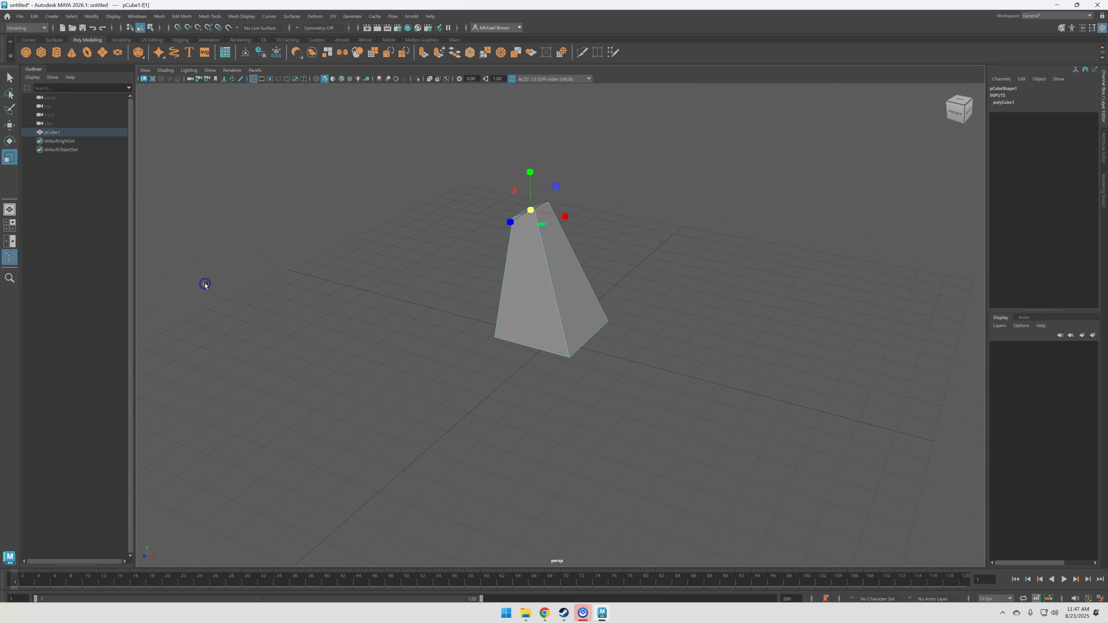
pyautogui.rightClick(559, 254)
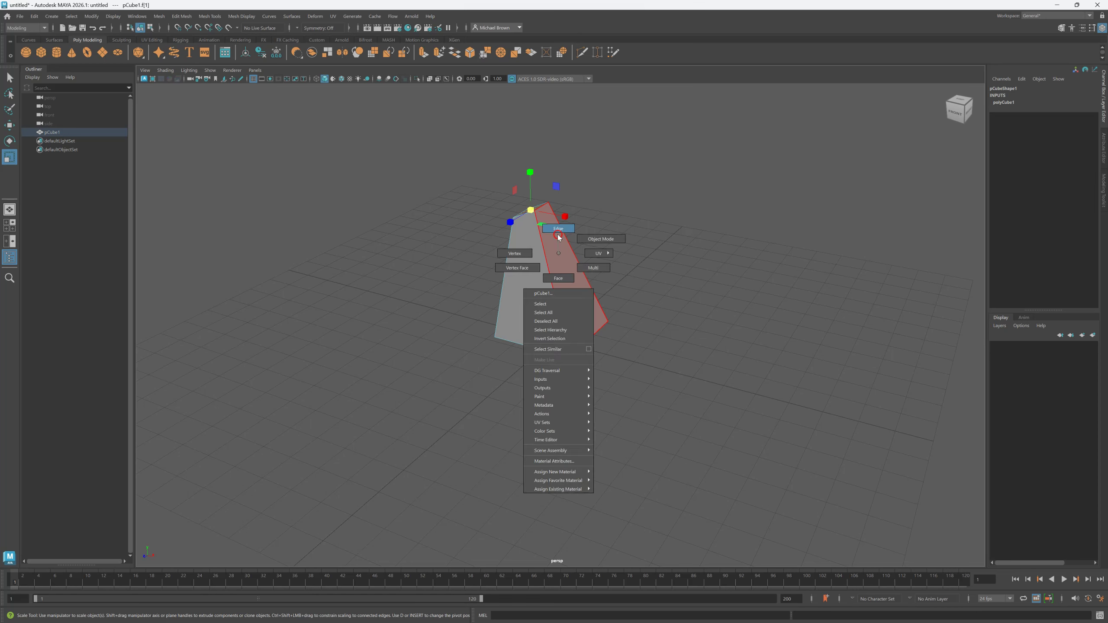
pyautogui.click(559, 231)
pyautogui.click(548, 260)
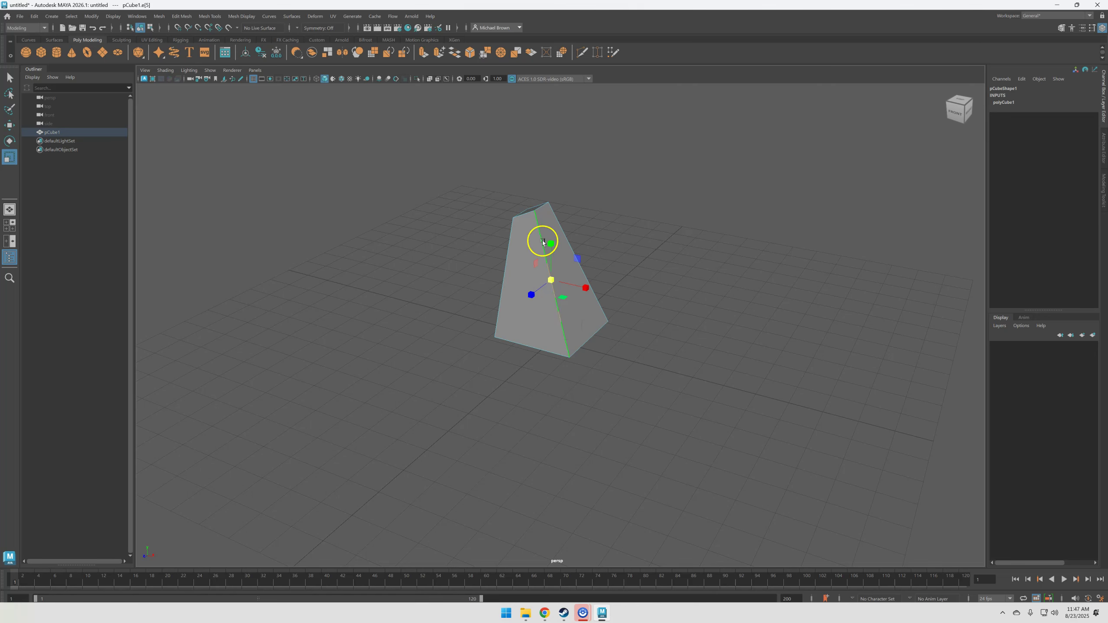
pyautogui.press('w')
pyautogui.press('e')
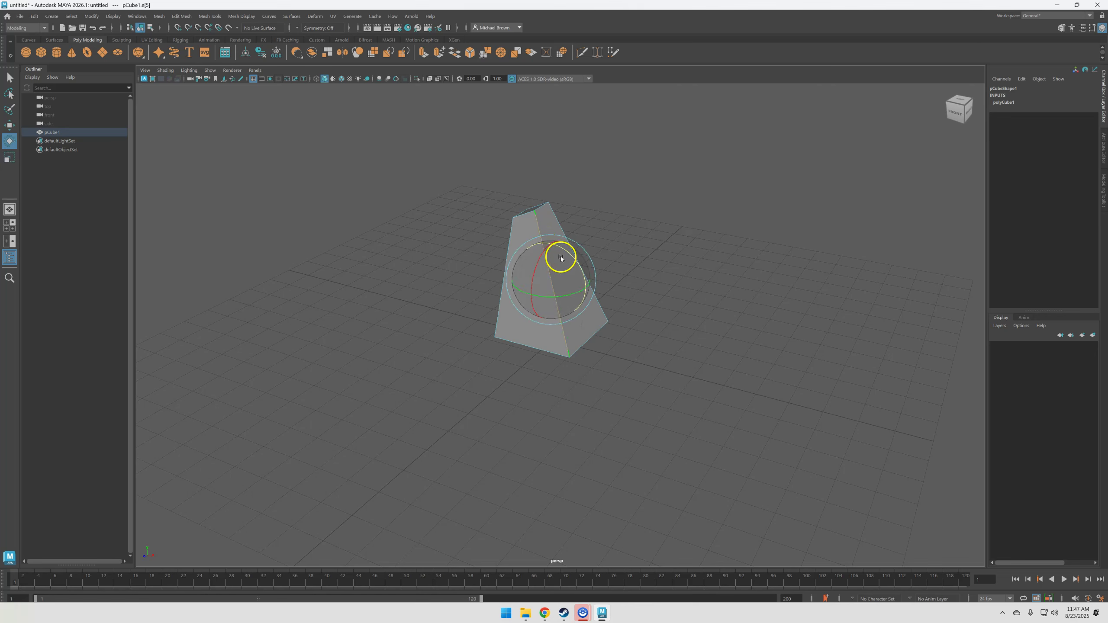
pyautogui.moveTo(569, 258)
pyautogui.mouseDown()
pyautogui.moveTo(537, 258)
pyautogui.moveTo(529, 280)
pyautogui.moveTo(562, 251)
pyautogui.mouseUp()
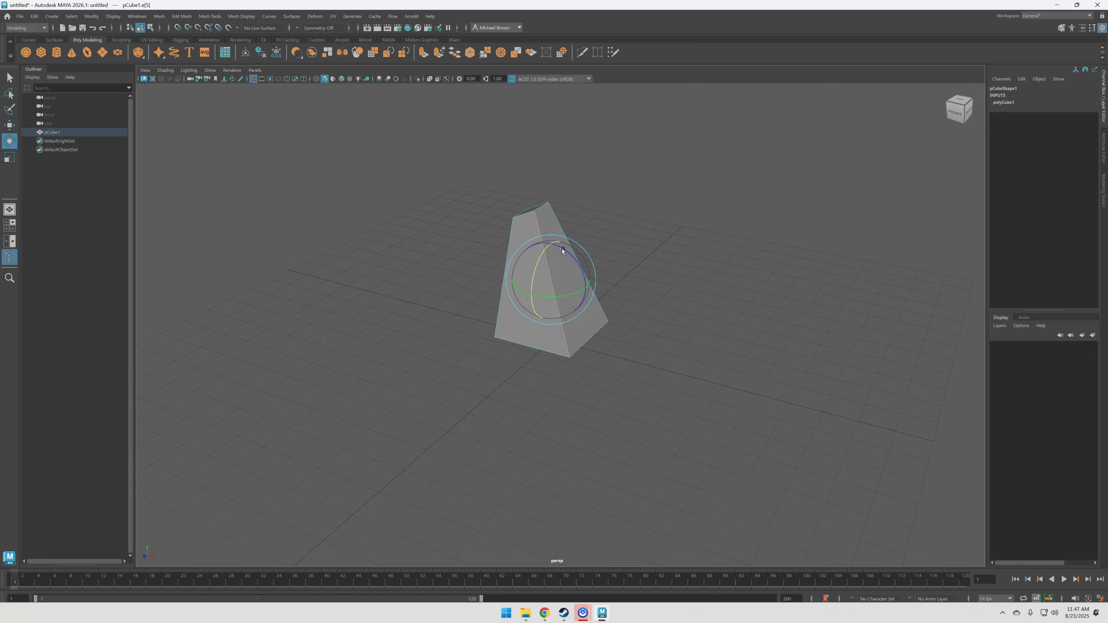
# Step: Try scaling the selected upright edge and moving it far outward, and undo both changes
pyautogui.press('r')
pyautogui.moveTo(551, 243); pyautogui.dragTo(733, 275)
pyautogui.press('w')
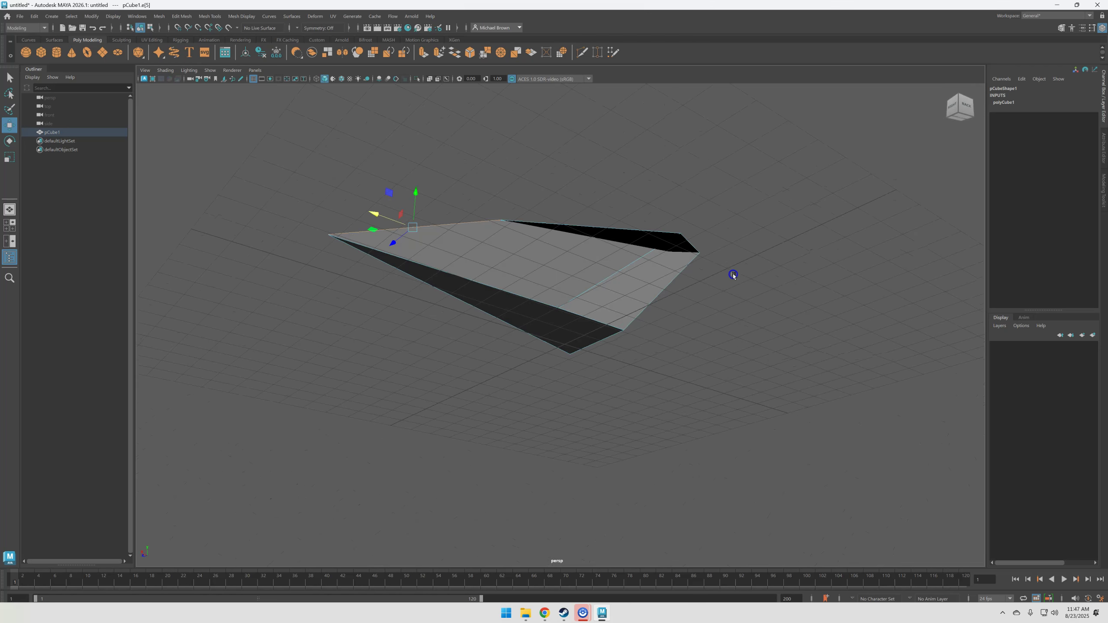
pyautogui.keyDown('alt'); pyautogui.moveTo(658, 248); pyautogui.dragTo(704, 209); pyautogui.keyUp('alt')
pyautogui.keyDown('alt'); pyautogui.moveTo(748, 270); pyautogui.dragTo(787, 292); pyautogui.keyUp('alt')
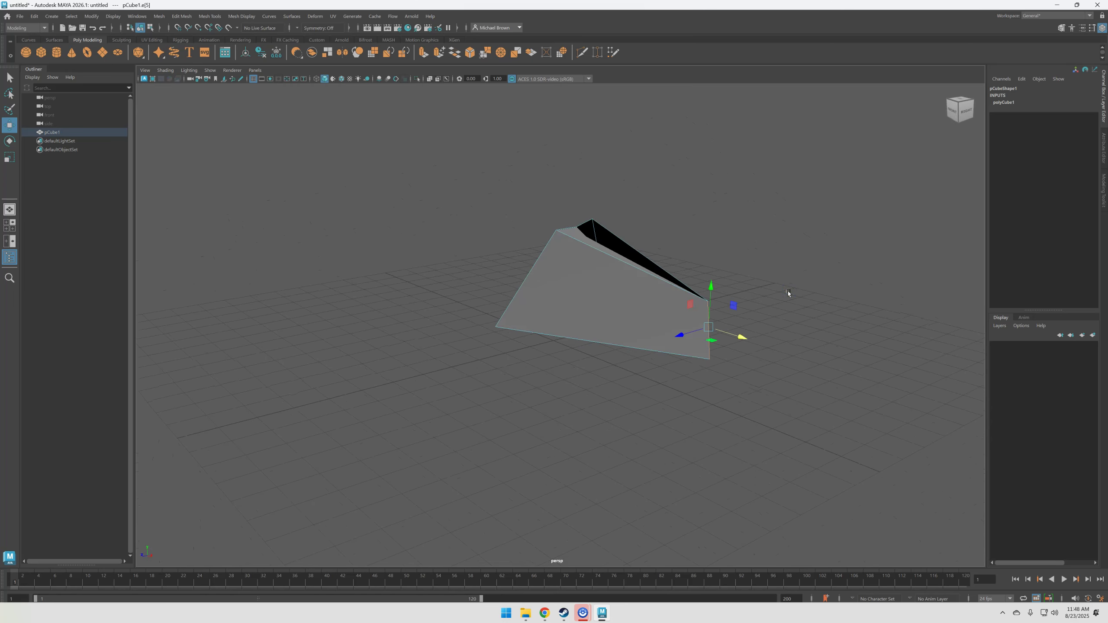
pyautogui.hotkey('ctrl', 'z')
pyautogui.hotkey('ctrl', 'z')
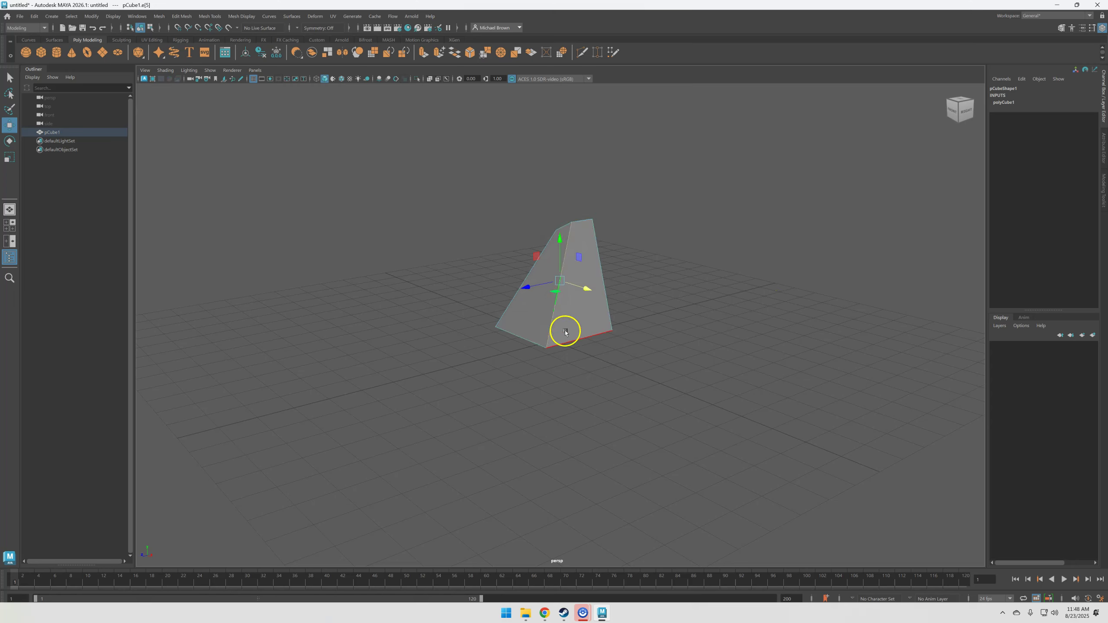
# Step: Switch to vertex mode and move the nearest bottom corner vertex slightly along the base
pyautogui.rightClick(574, 320)
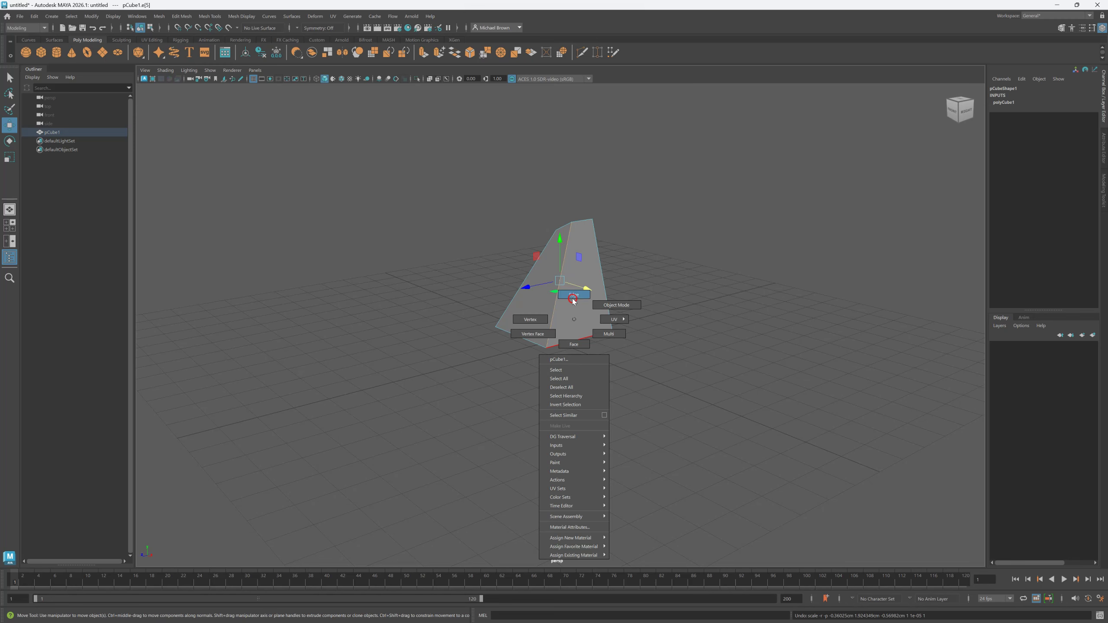
pyautogui.click(530, 319)
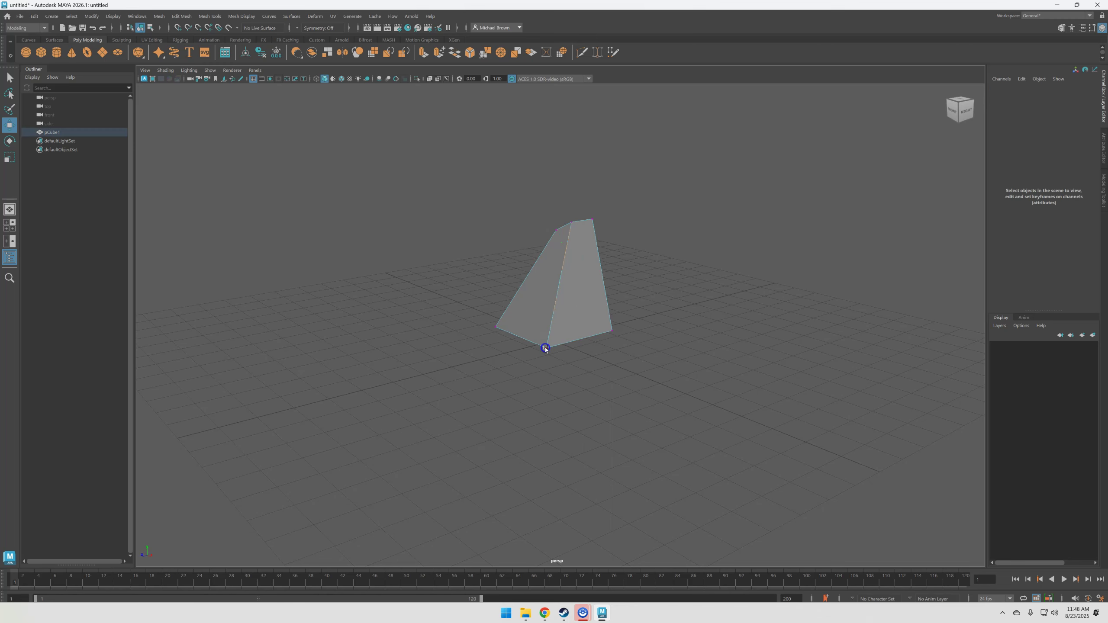
pyautogui.click(545, 349)
pyautogui.scroll(8, 548, 352)
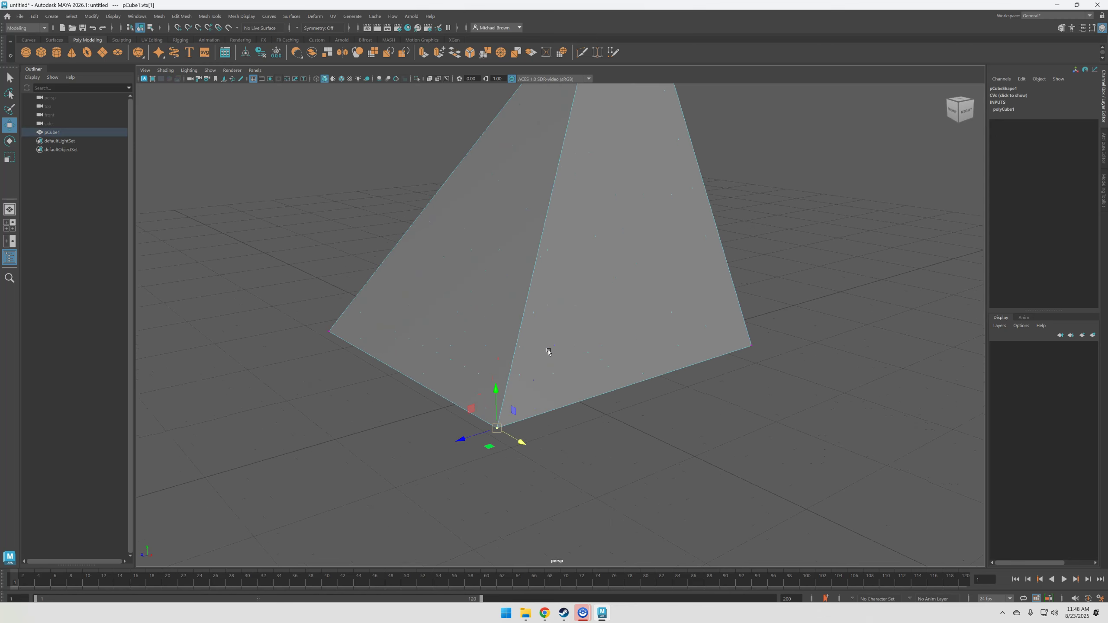
pyautogui.click(714, 390)
pyautogui.click(495, 429)
pyautogui.moveTo(481, 434); pyautogui.dragTo(597, 374)
# Step: Add the adjacent bottom corner vertex to the selection, scale the pair closer together, and rotate it slightly
pyautogui.press('e')
pyautogui.press('r')
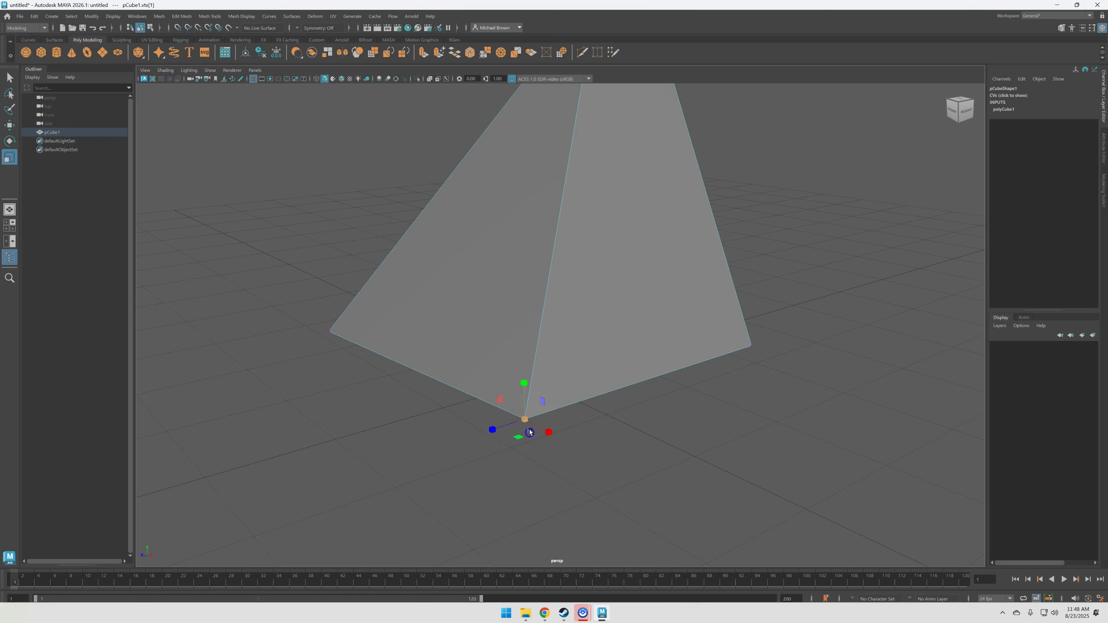
pyautogui.keyDown('shift'); pyautogui.click(752, 346); pyautogui.keyUp('shift')
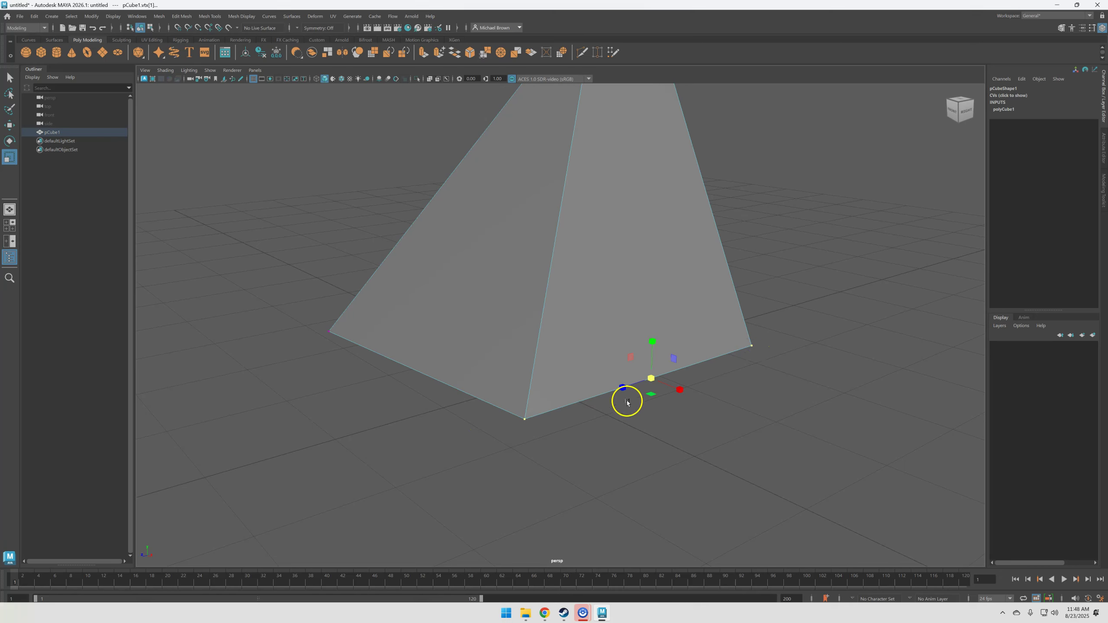
pyautogui.moveTo(649, 379); pyautogui.dragTo(552, 469)
pyautogui.press('e')
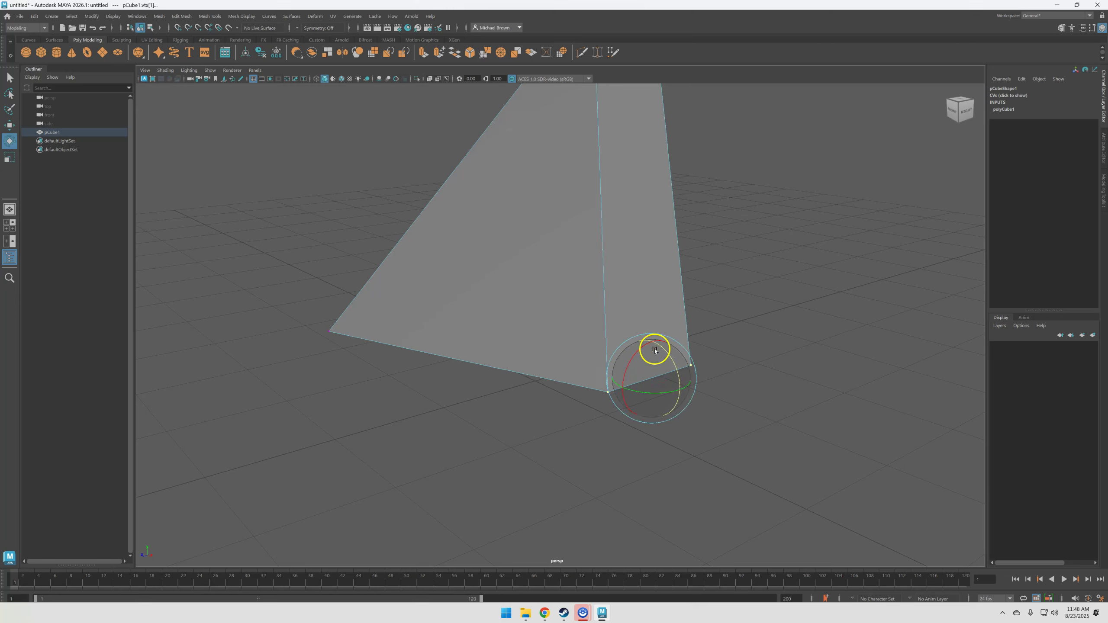
pyautogui.moveTo(628, 361)
pyautogui.mouseDown()
pyautogui.moveTo(639, 347)
pyautogui.moveTo(626, 386)
pyautogui.moveTo(625, 363)
pyautogui.mouseUp()
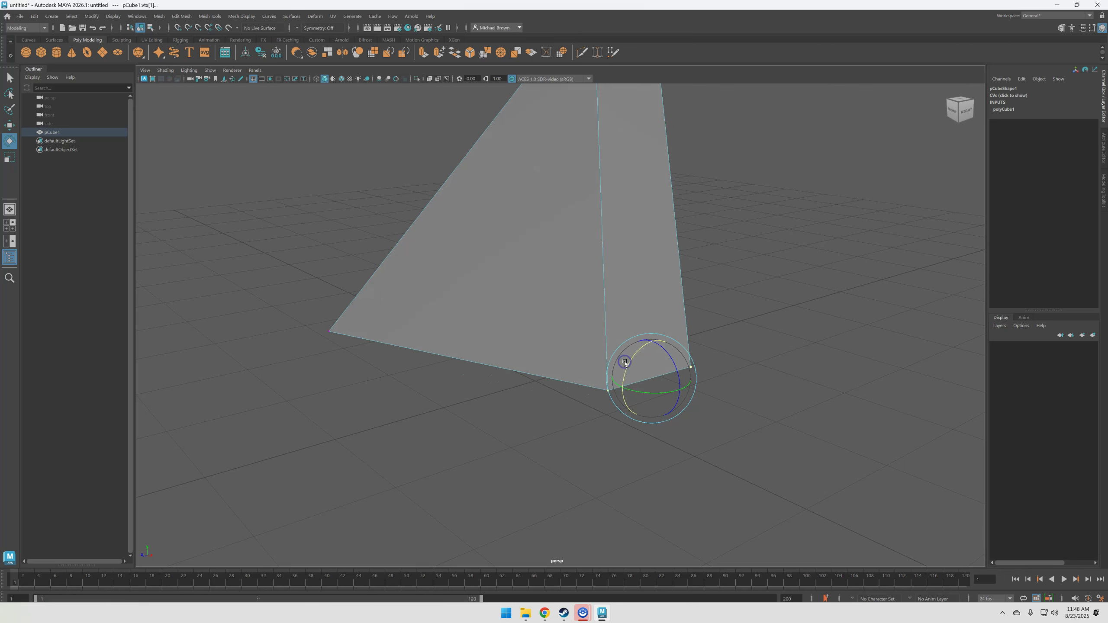
pyautogui.click(819, 288)
# Step: Switch to face mode and apply Extrude to the narrow side face
pyautogui.keyDown('alt'); pyautogui.moveTo(756, 328); pyautogui.dragTo(733, 335); pyautogui.keyUp('alt')
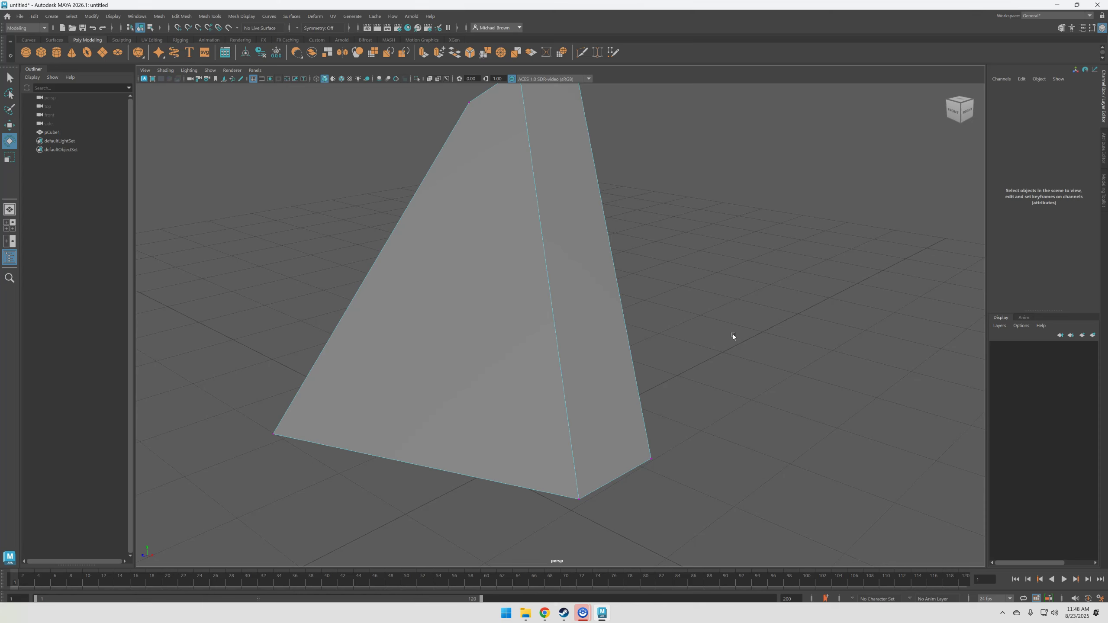
pyautogui.rightClick(587, 210)
pyautogui.click(587, 234)
pyautogui.click(584, 250)
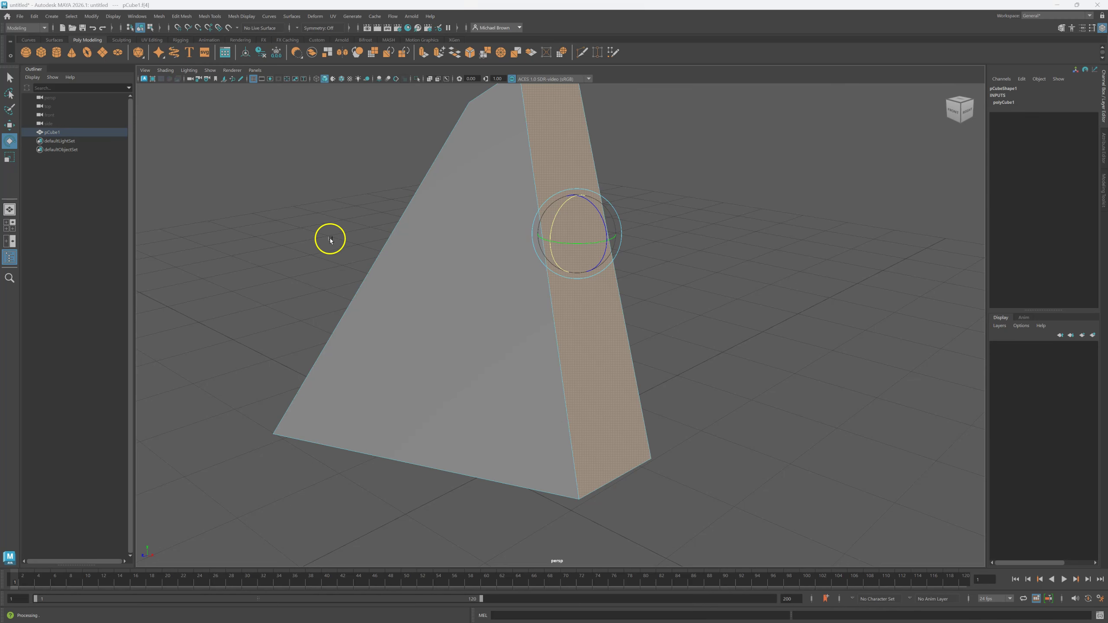
pyautogui.click(424, 55)
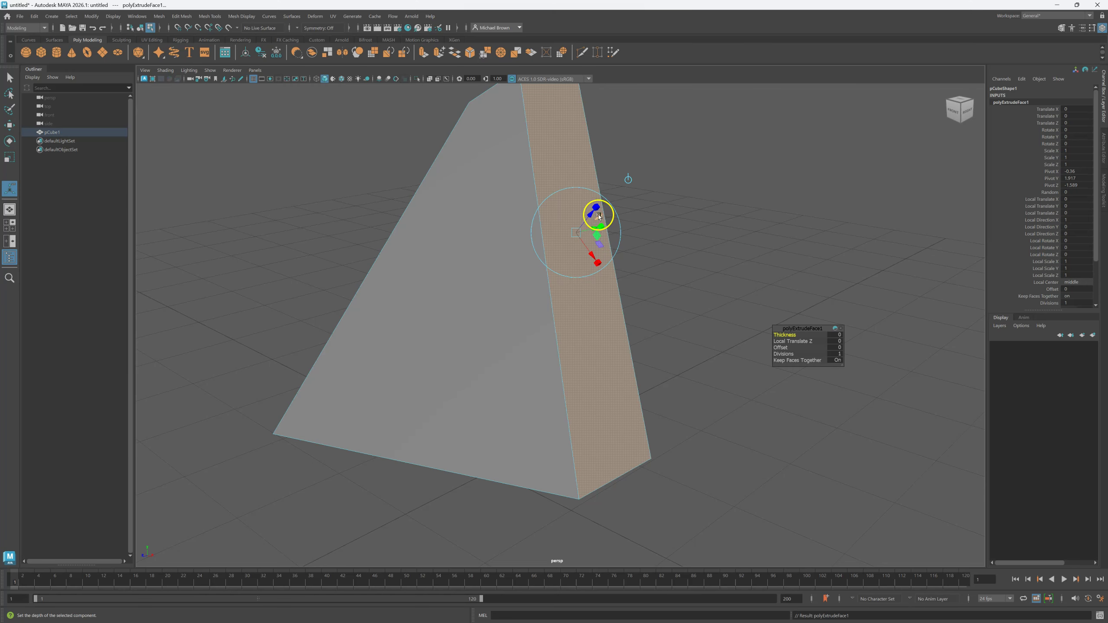
# Step: Toggle the extrude manipulator between local and world axes, returning it to the face's local orientation
pyautogui.click(629, 180)
pyautogui.click(629, 180)
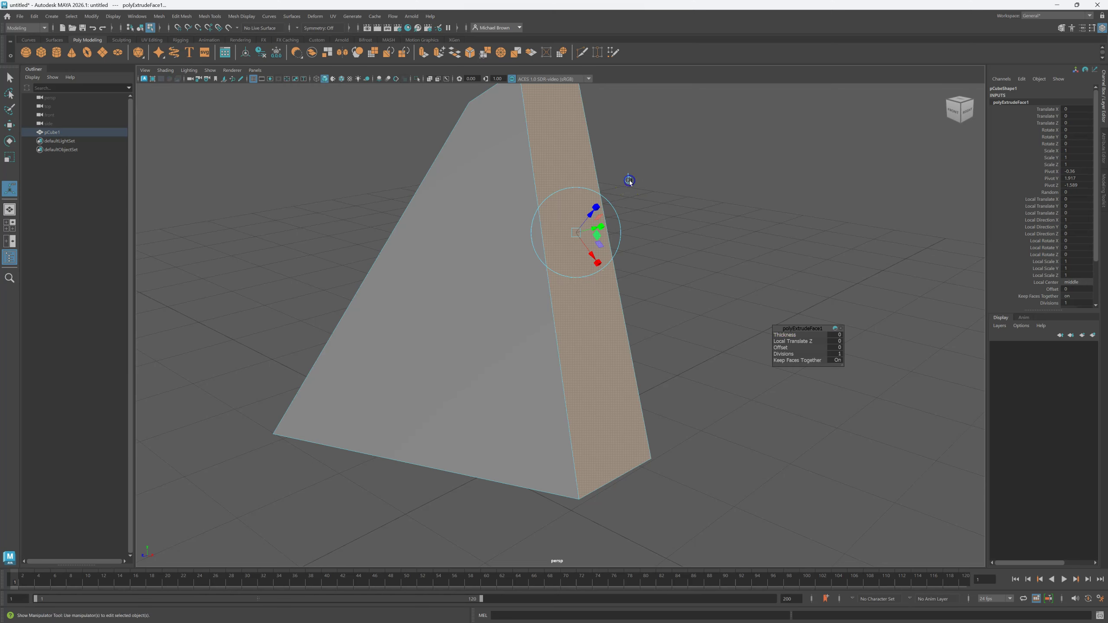
pyautogui.click(628, 180)
pyautogui.click(628, 180)
pyautogui.click(628, 180)
pyautogui.click(614, 220)
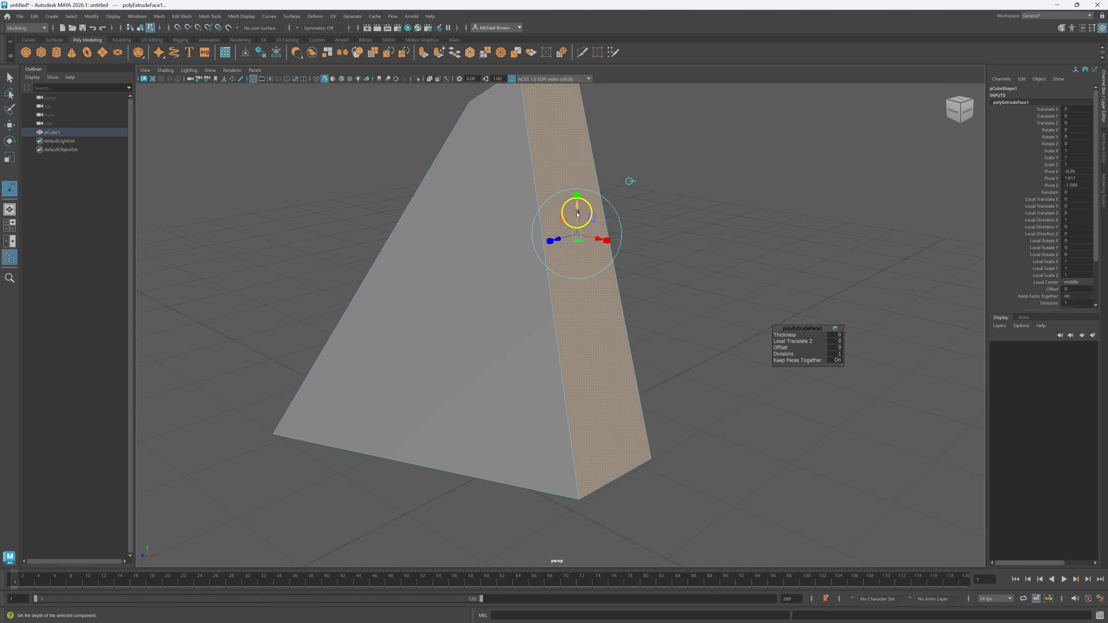
pyautogui.click(632, 180)
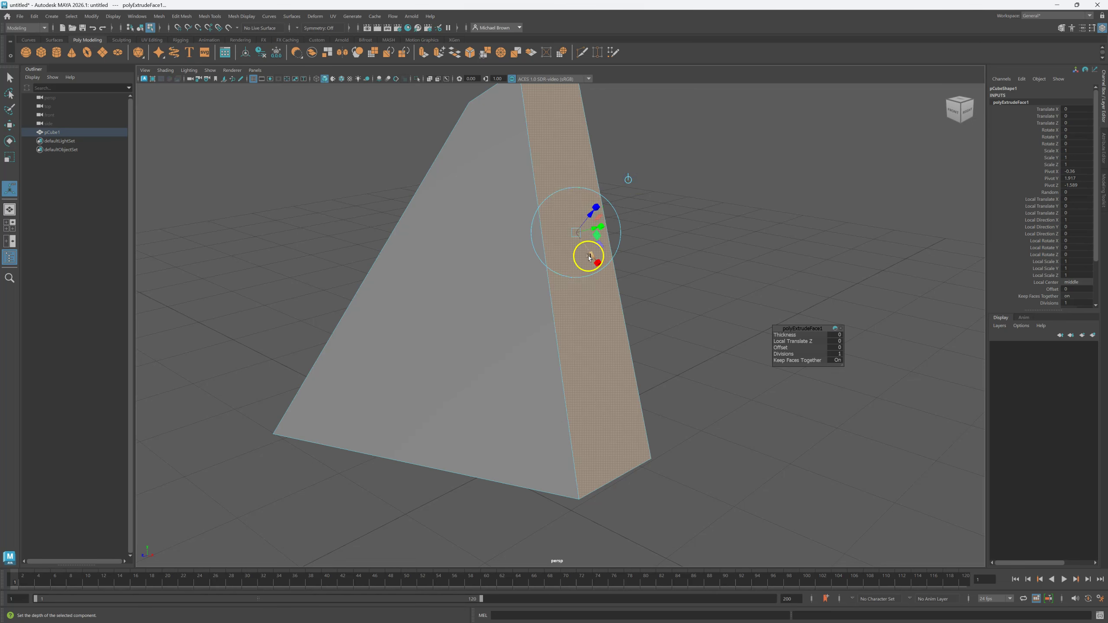
# Step: Pull the extruded face outward to a local Z of about 0.743, shrink it to about 0.37 scale, and deselect it
pyautogui.moveTo(589, 219); pyautogui.dragTo(657, 171)
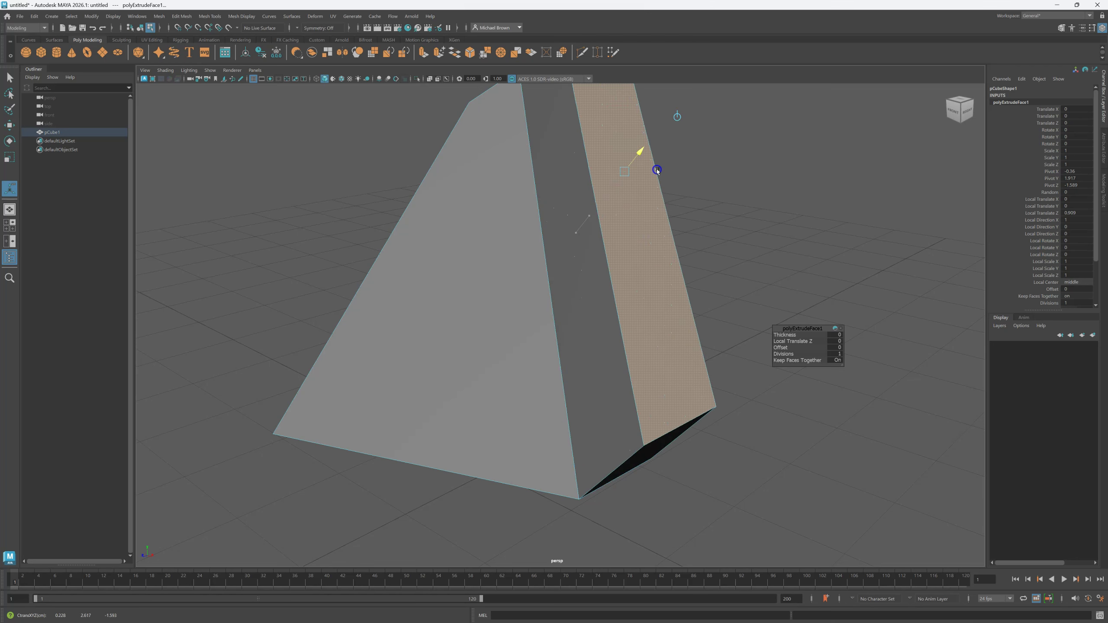
pyautogui.moveTo(658, 170); pyautogui.dragTo(678, 210)
pyautogui.click(638, 157)
pyautogui.moveTo(616, 184); pyautogui.dragTo(606, 200)
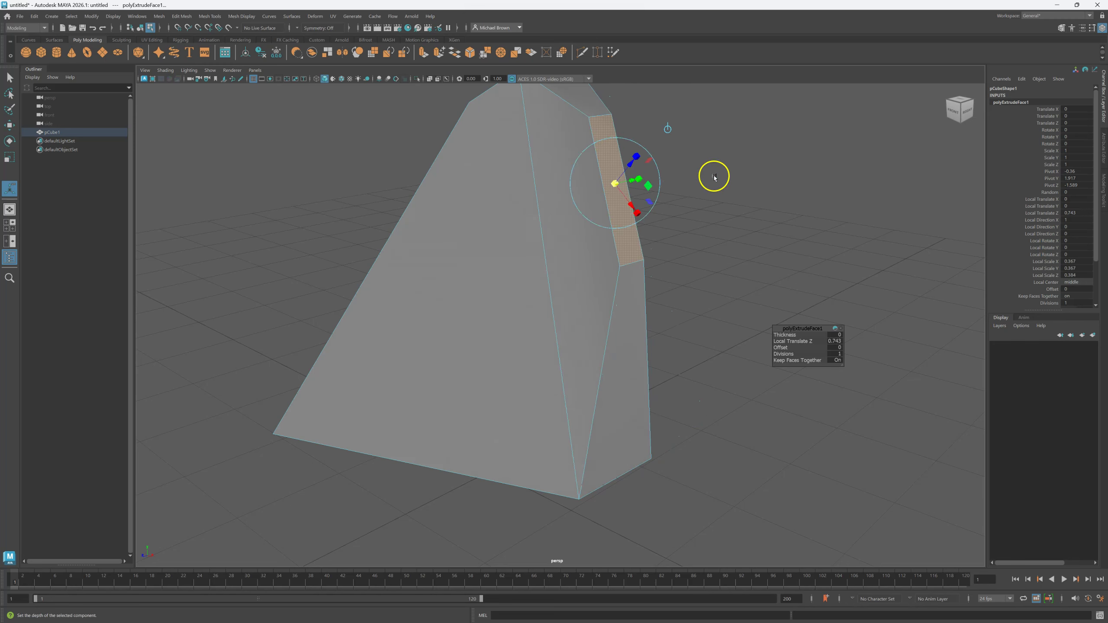
pyautogui.click(273, 160)
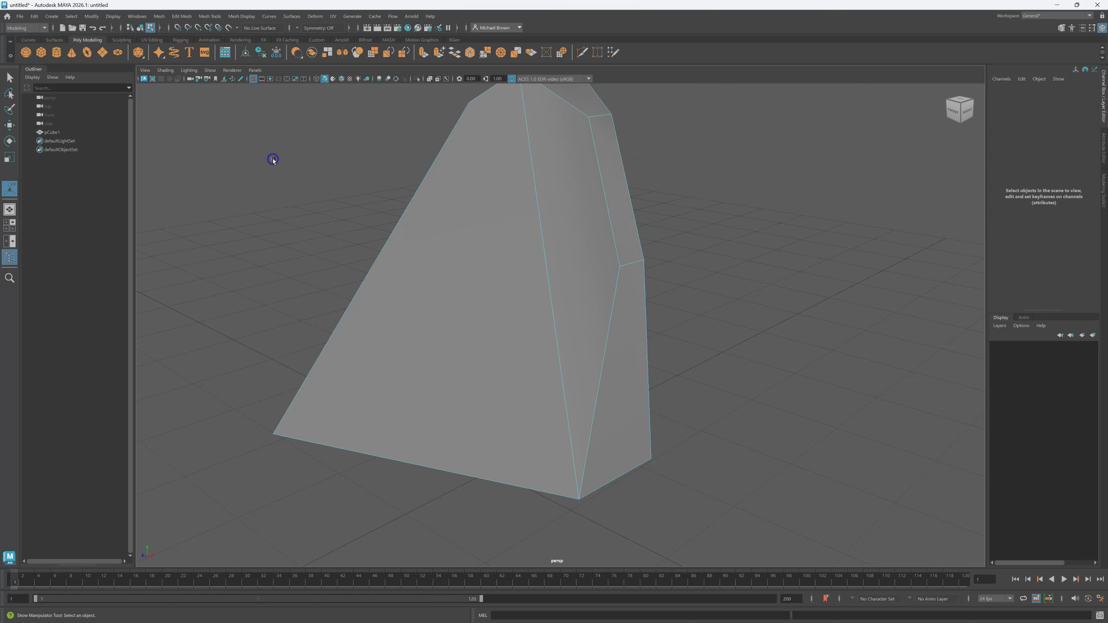
# Step: Delete the long narrow face beside the large side face, and delete the whole cube in object mode
pyautogui.press('q')
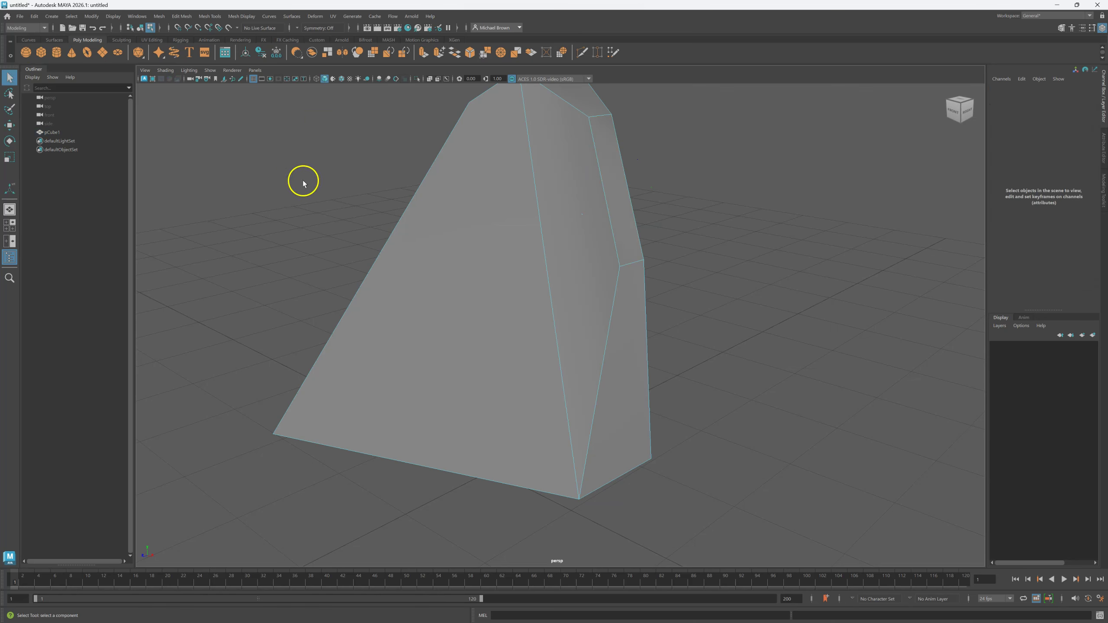
pyautogui.click(632, 247)
pyautogui.click(720, 288)
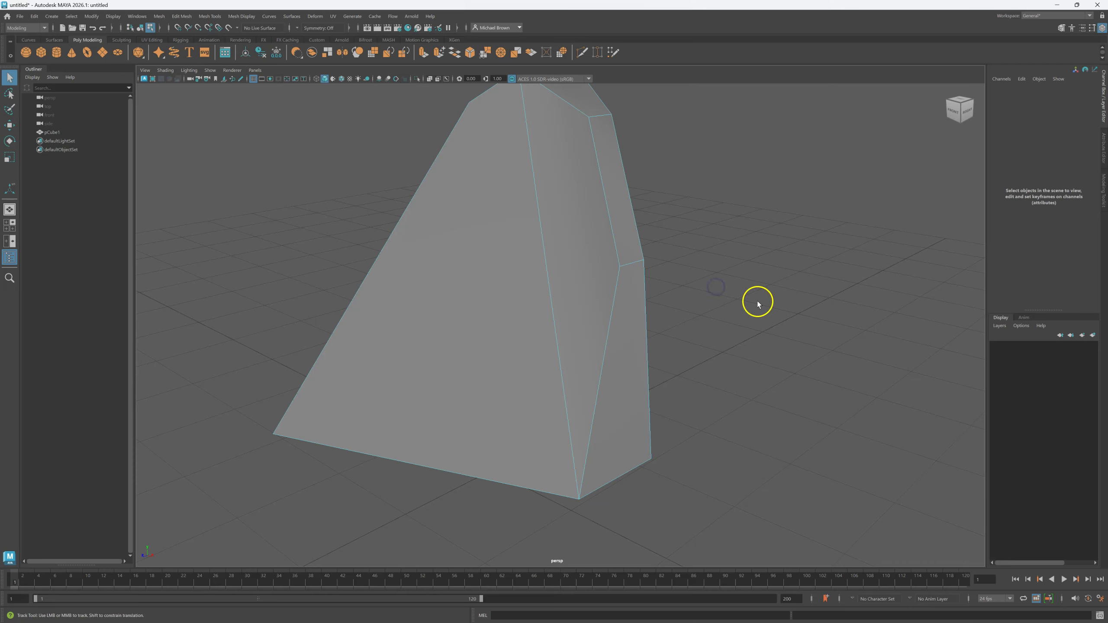
pyautogui.keyDown('alt'); pyautogui.moveTo(755, 302); pyautogui.dragTo(735, 303, button='middle'); pyautogui.keyUp('alt')
pyautogui.moveTo(734, 304)
pyautogui.keyDown('alt'); pyautogui.mouseDown()
pyautogui.moveTo(700, 304)
pyautogui.moveTo(765, 294)
pyautogui.moveTo(774, 307)
pyautogui.moveTo(750, 322)
pyautogui.moveTo(699, 290)
pyautogui.moveTo(661, 292)
pyautogui.moveTo(767, 302)
pyautogui.moveTo(744, 317)
pyautogui.moveTo(739, 303)
pyautogui.mouseUp(); pyautogui.keyUp('alt')
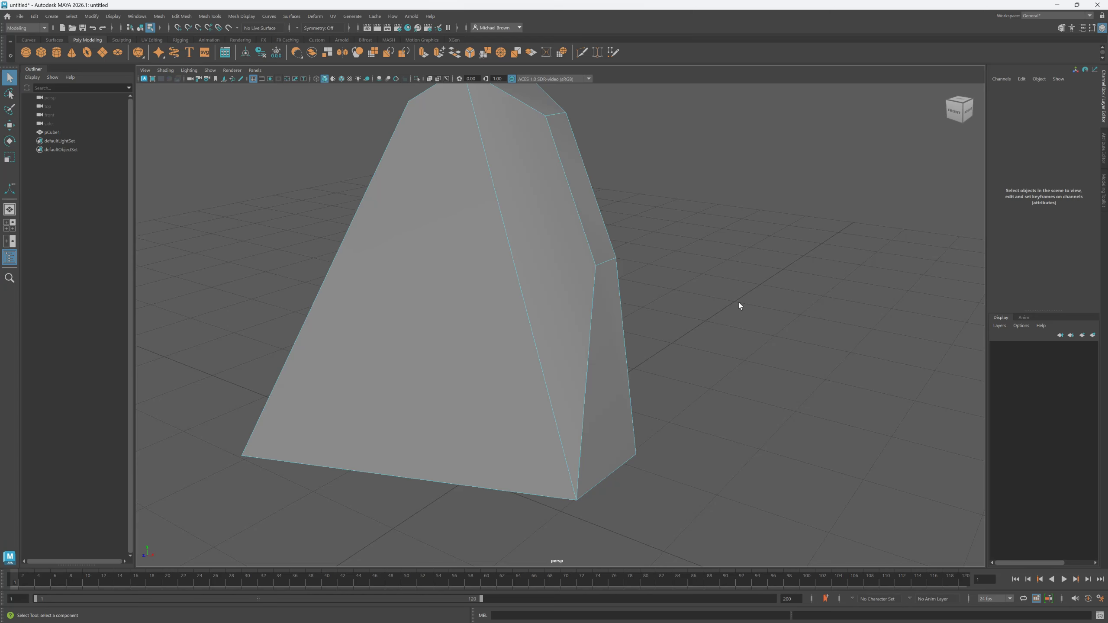
pyautogui.keyDown('alt'); pyautogui.moveTo(741, 310); pyautogui.dragTo(664, 356); pyautogui.keyUp('alt')
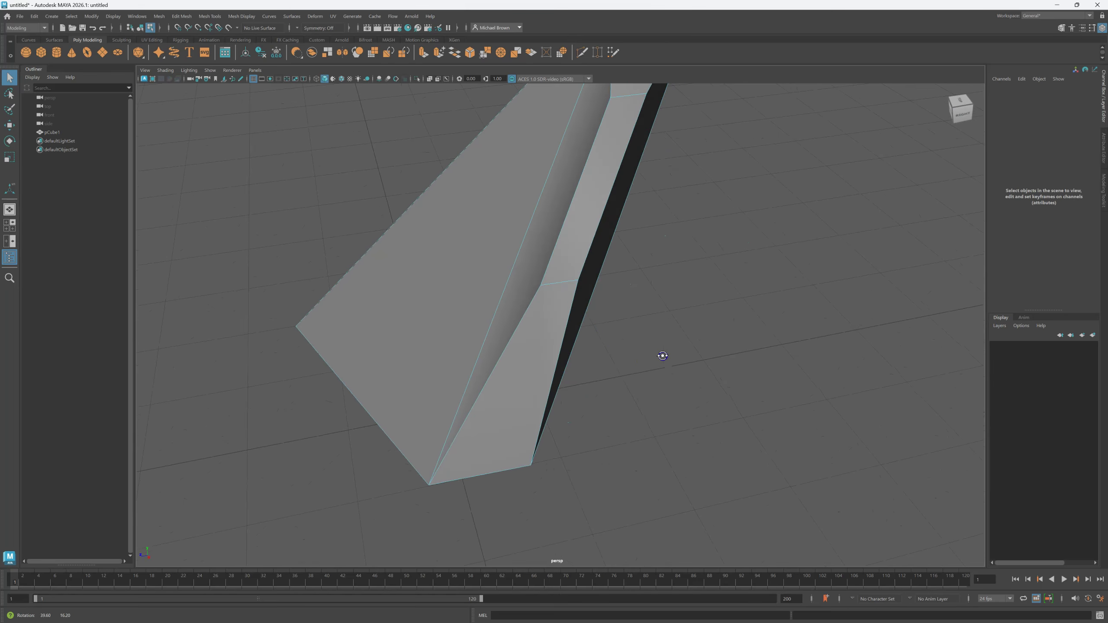
pyautogui.click(548, 302)
pyautogui.press('Delete')
pyautogui.click(524, 280)
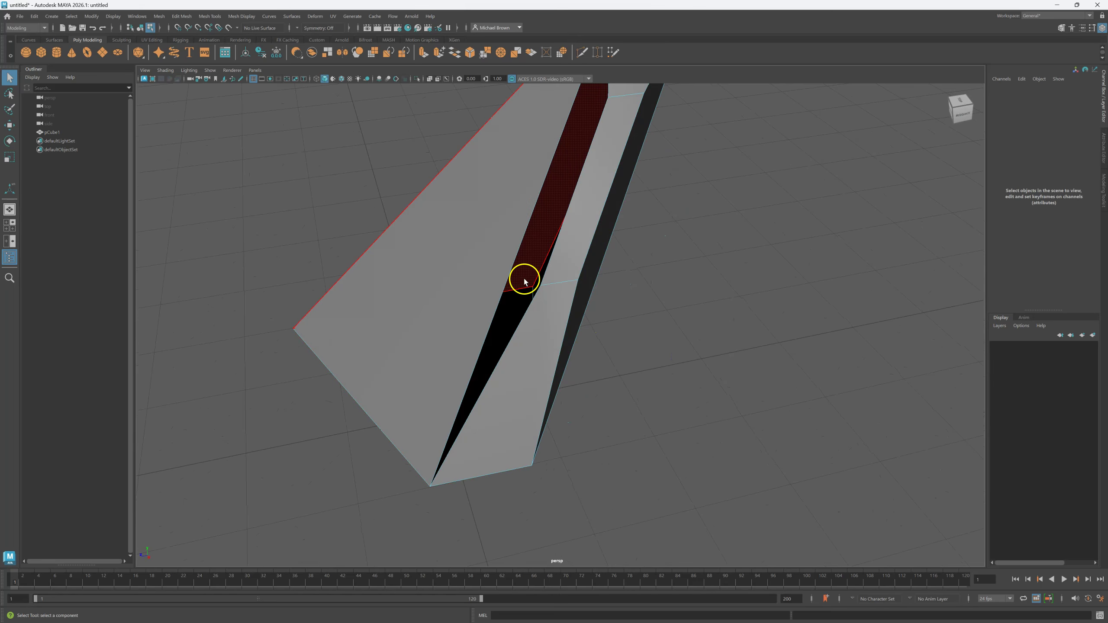
pyautogui.moveTo(503, 271); pyautogui.dragTo(539, 255, button='right')
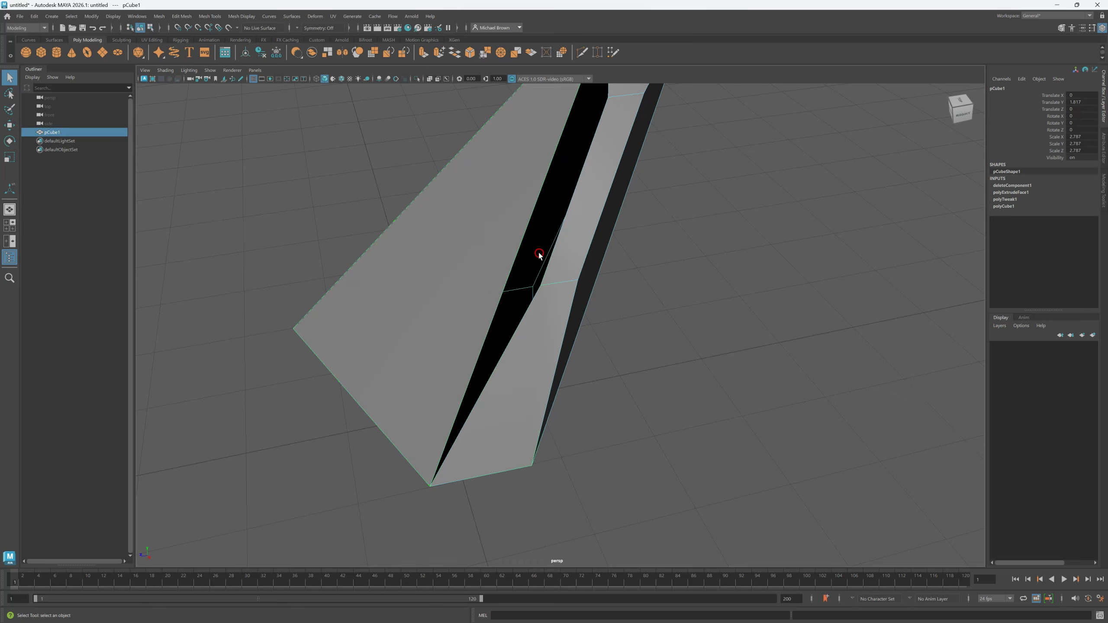
pyautogui.press('Delete')
# Step: Create a new polygon cube and scale it into a thin slab of about 2.15 × 0.16 × 6.29
pyautogui.keyDown('alt'); pyautogui.moveTo(484, 243); pyautogui.dragTo(470, 292); pyautogui.keyUp('alt')
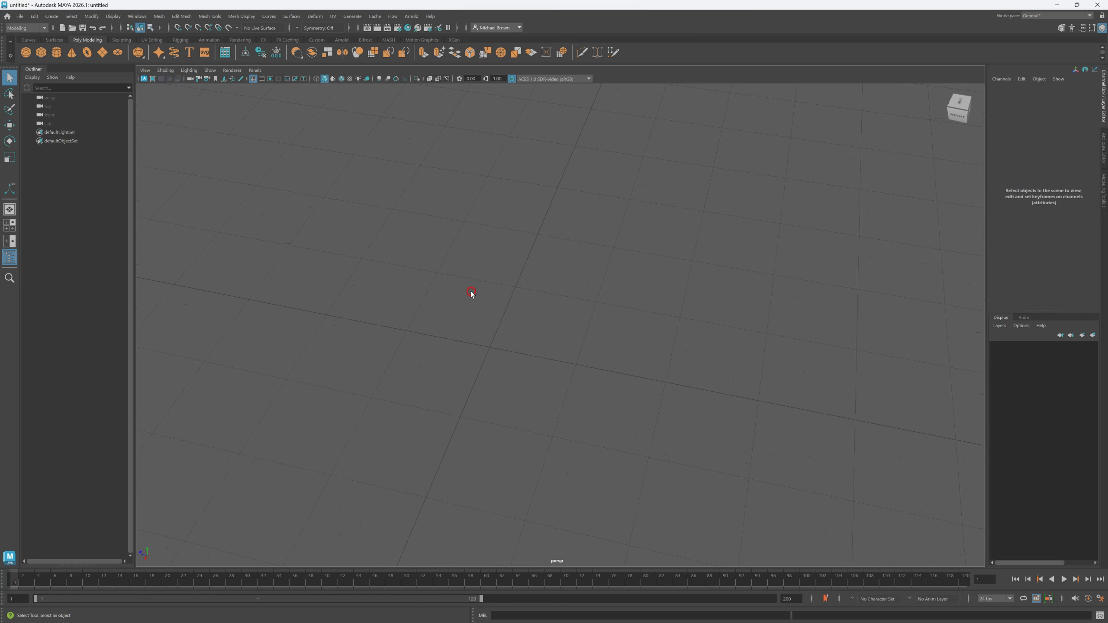
pyautogui.keyDown('alt'); pyautogui.moveTo(536, 321); pyautogui.dragTo(480, 322); pyautogui.keyUp('alt')
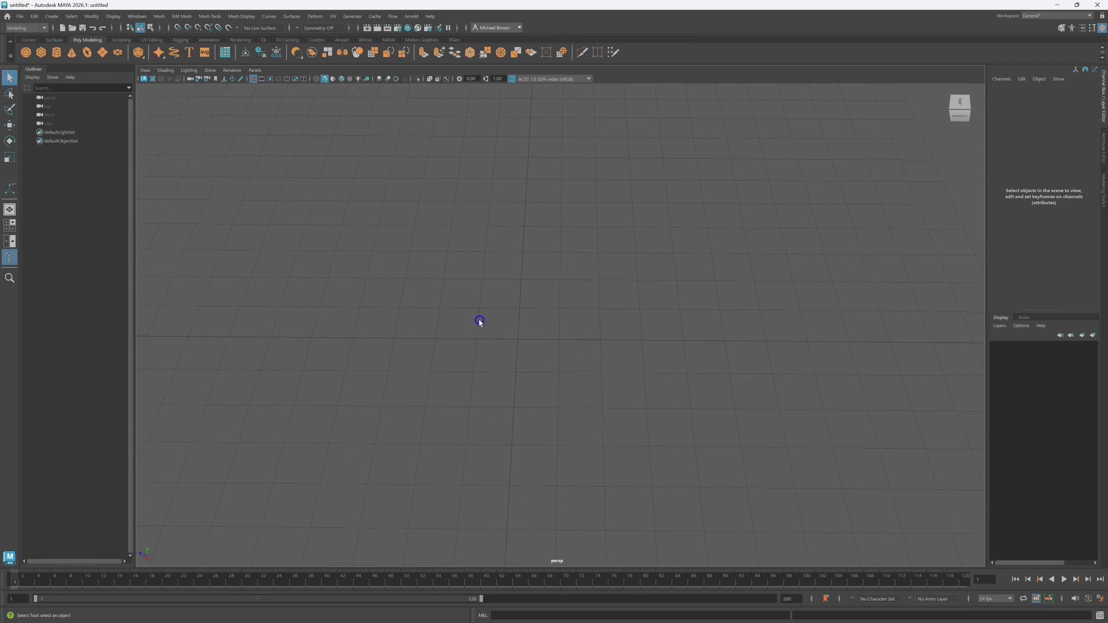
pyautogui.click(41, 52)
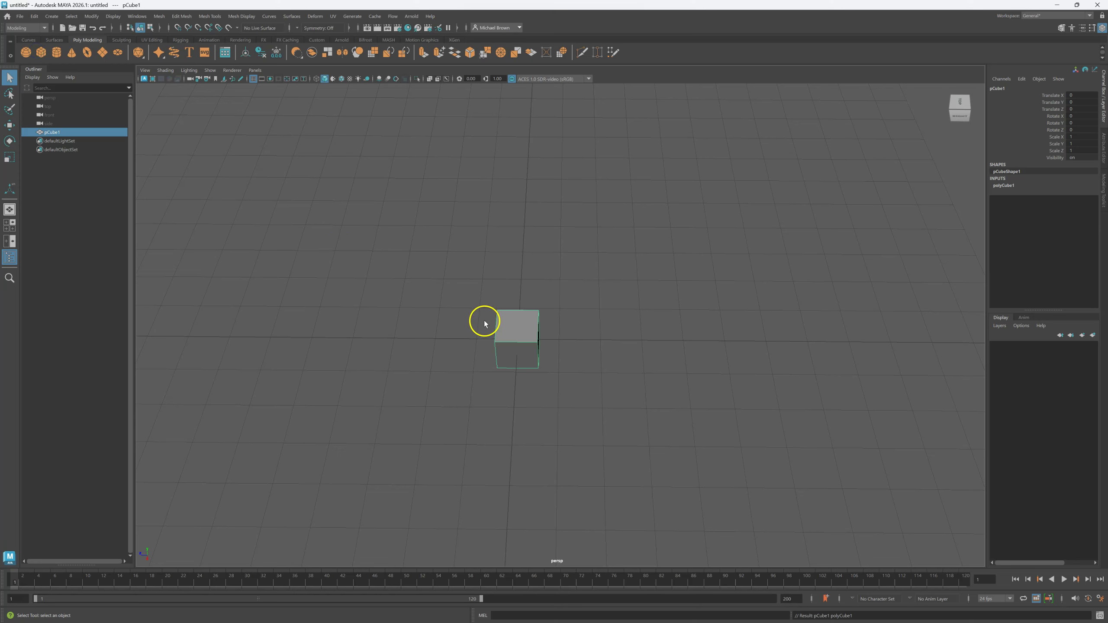
pyautogui.press('r')
pyautogui.moveTo(480, 336); pyautogui.dragTo(273, 332)
pyautogui.moveTo(514, 318); pyautogui.dragTo(512, 421)
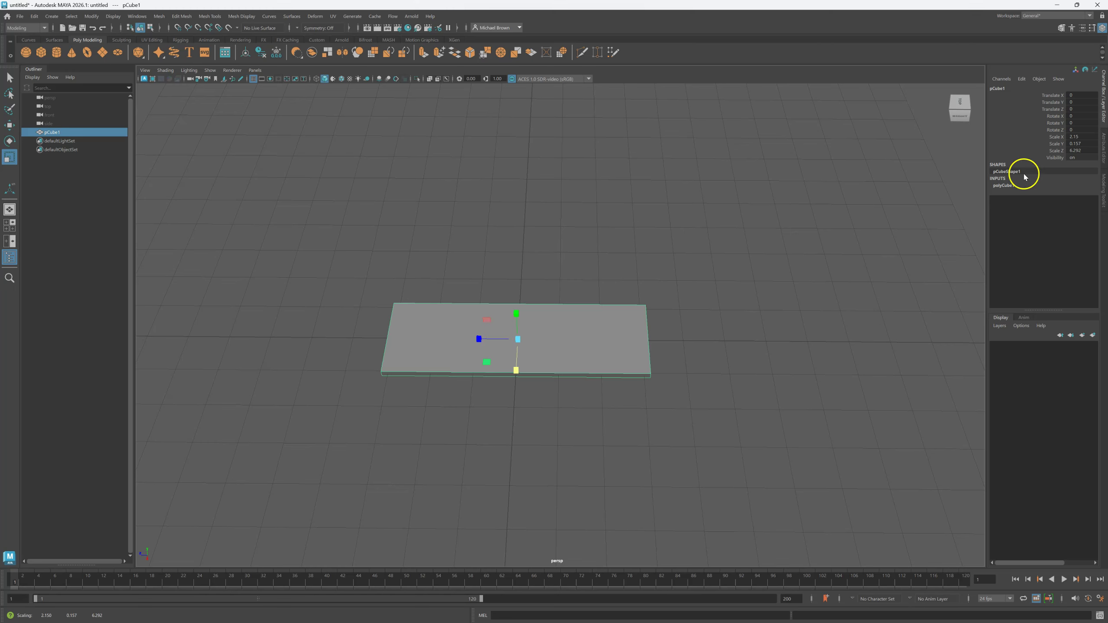
# Step: Set the polygon cube's Subdivisions Width and Subdivisions Depth to 2
pyautogui.click(1003, 186)
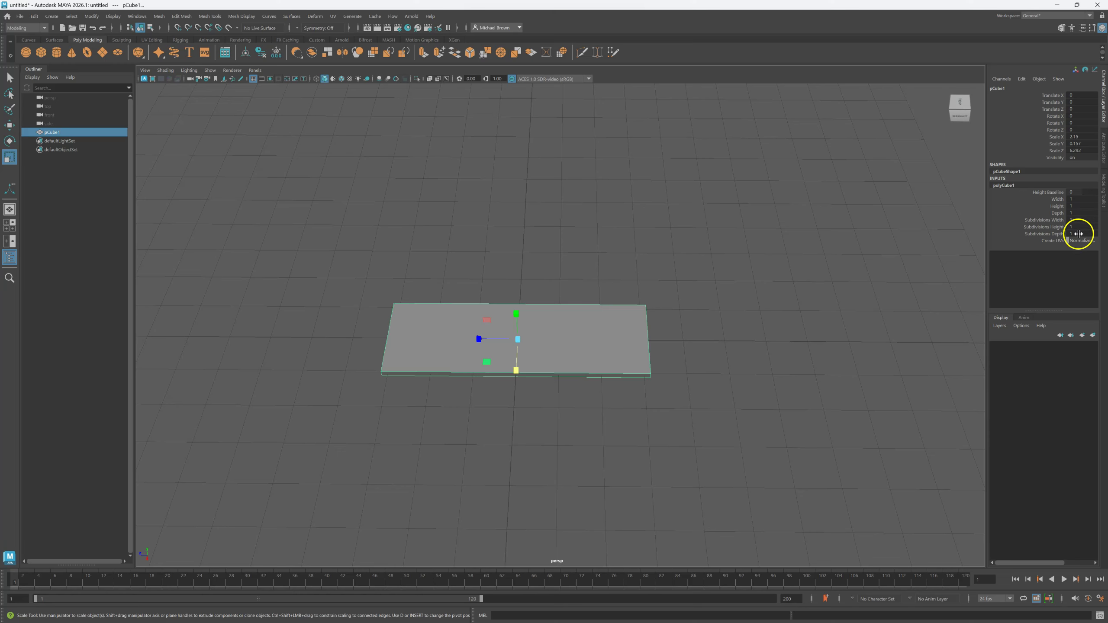
pyautogui.doubleClick(1079, 219)
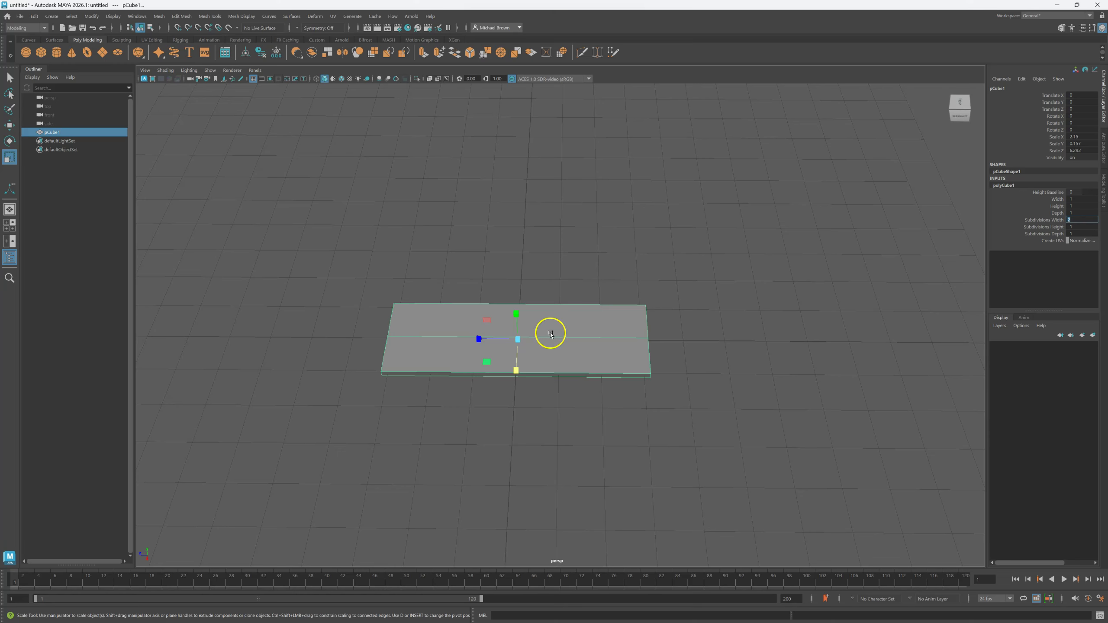
pyautogui.click(1074, 226)
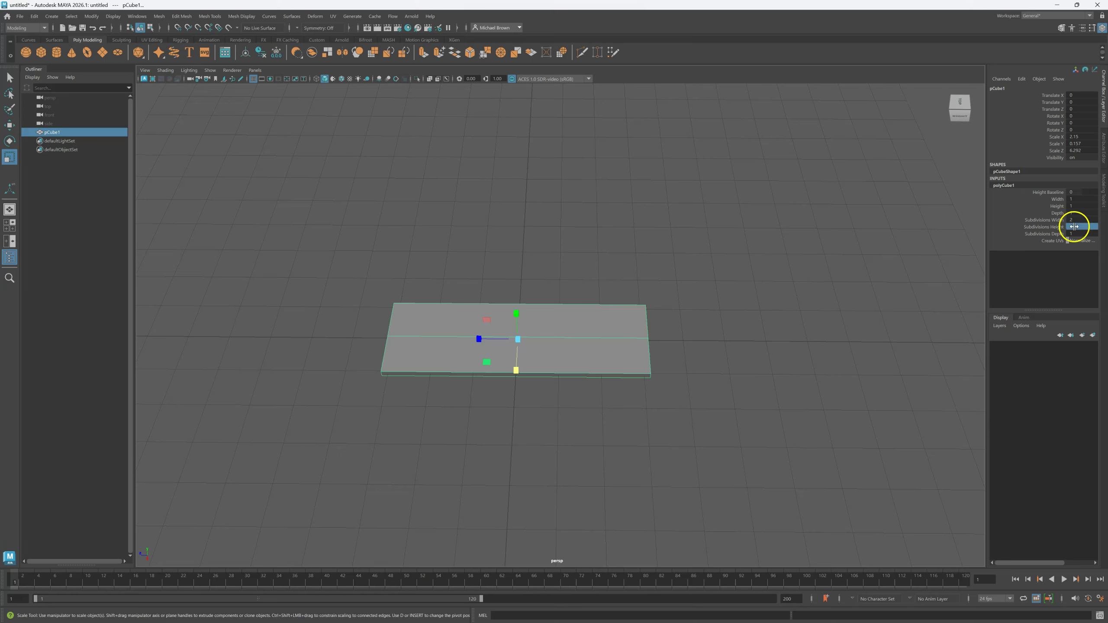
pyautogui.write('2')
pyautogui.press('Return')
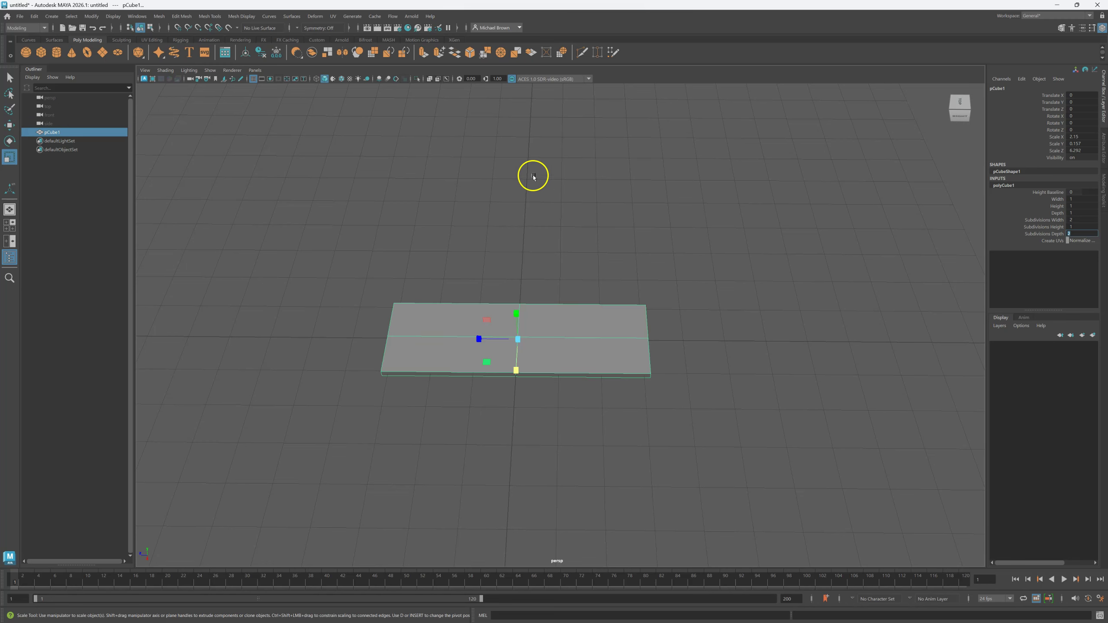
# Step: Switch the slab to face mode and select all four of its top faces
pyautogui.keyDown('alt'); pyautogui.moveTo(576, 191); pyautogui.dragTo(577, 209); pyautogui.keyUp('alt')
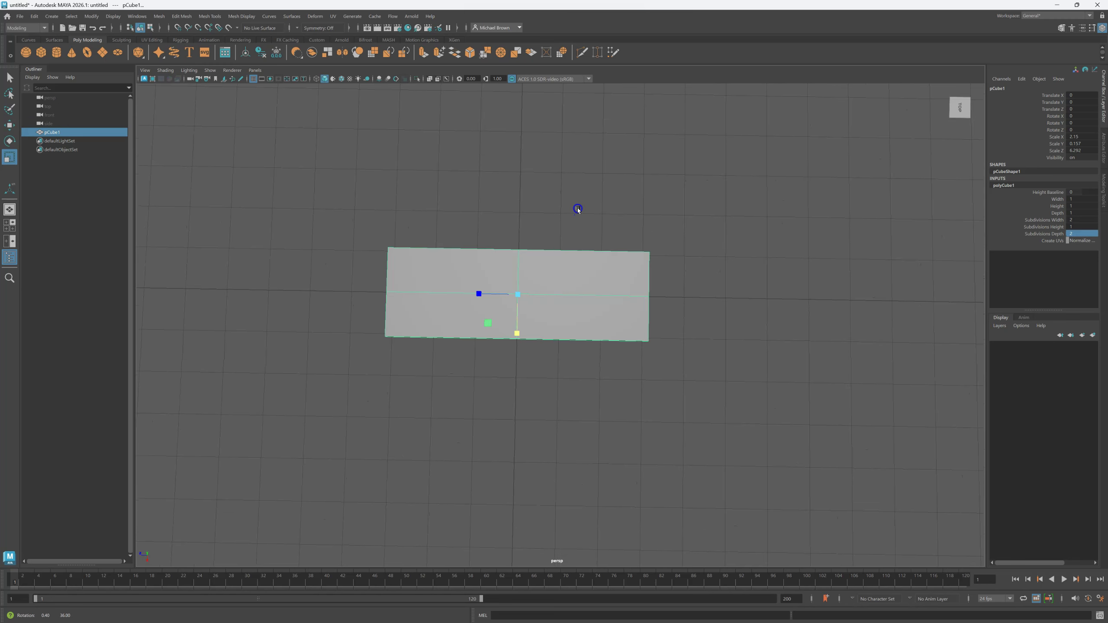
pyautogui.scroll(8, 578, 209)
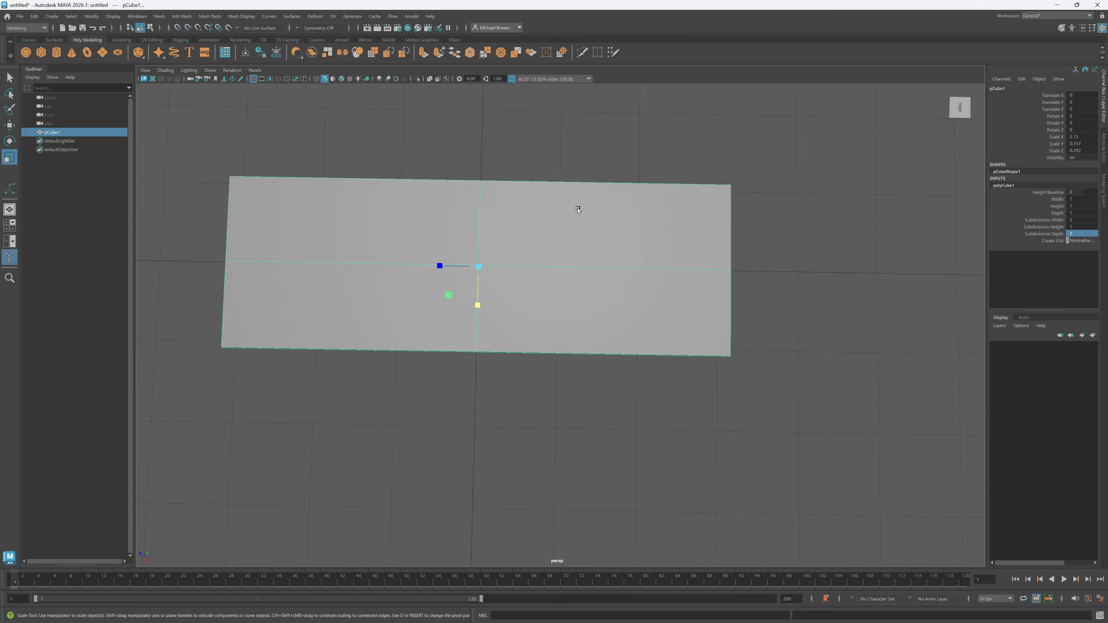
pyautogui.keyDown('alt'); pyautogui.moveTo(544, 345); pyautogui.dragTo(554, 378); pyautogui.keyUp('alt')
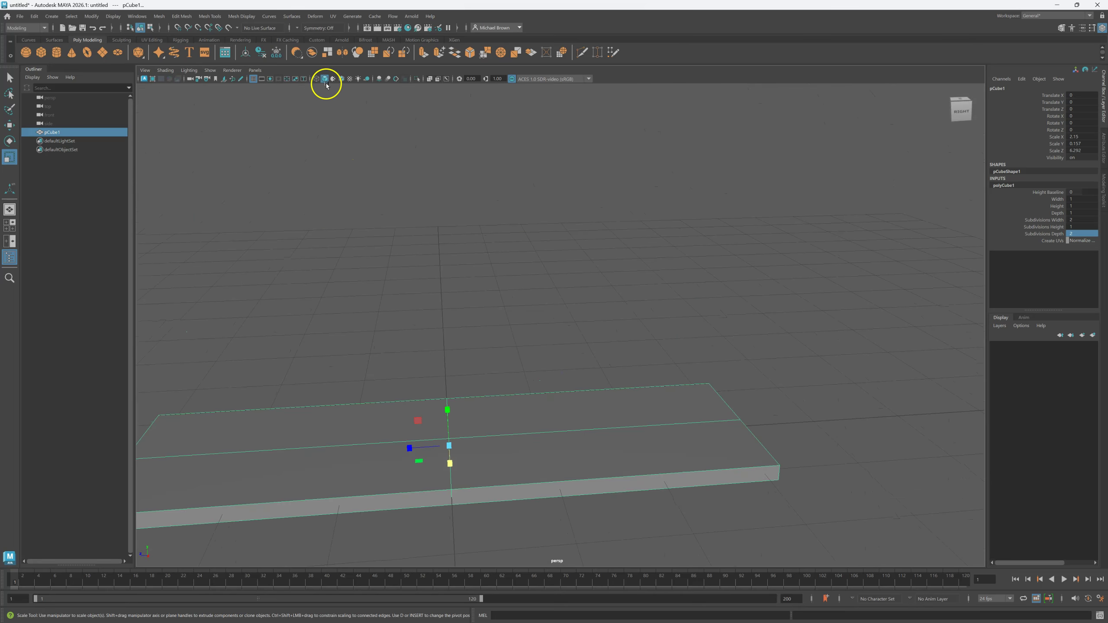
pyautogui.rightClick(304, 439)
pyautogui.moveTo(304, 438); pyautogui.dragTo(304, 406, button='right')
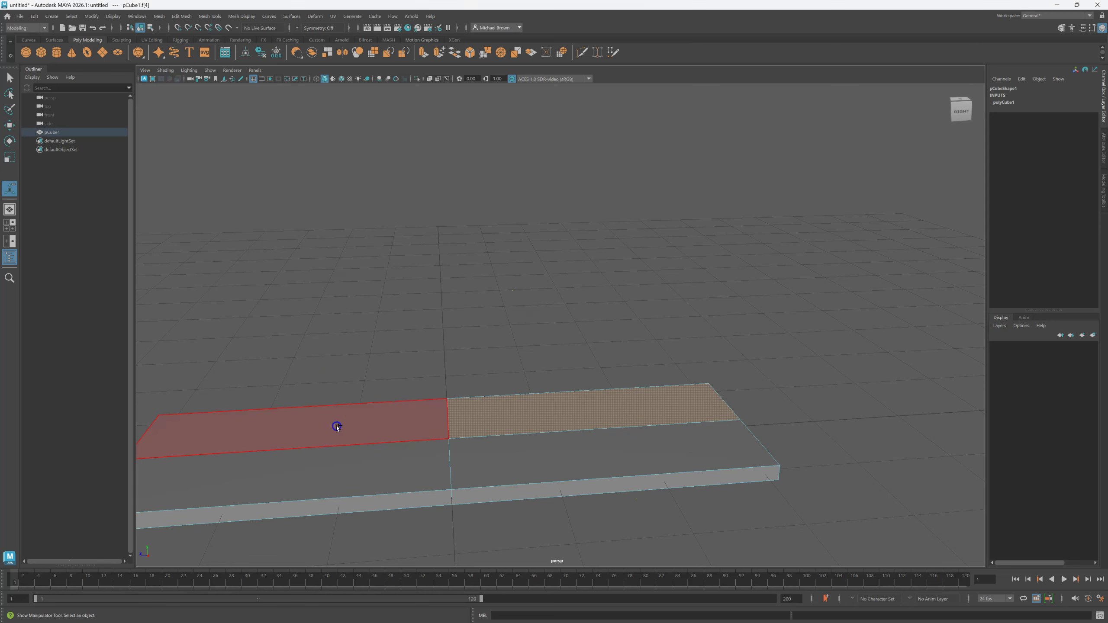
pyautogui.keyDown('shift'); pyautogui.click(341, 438); pyautogui.keyUp('shift')
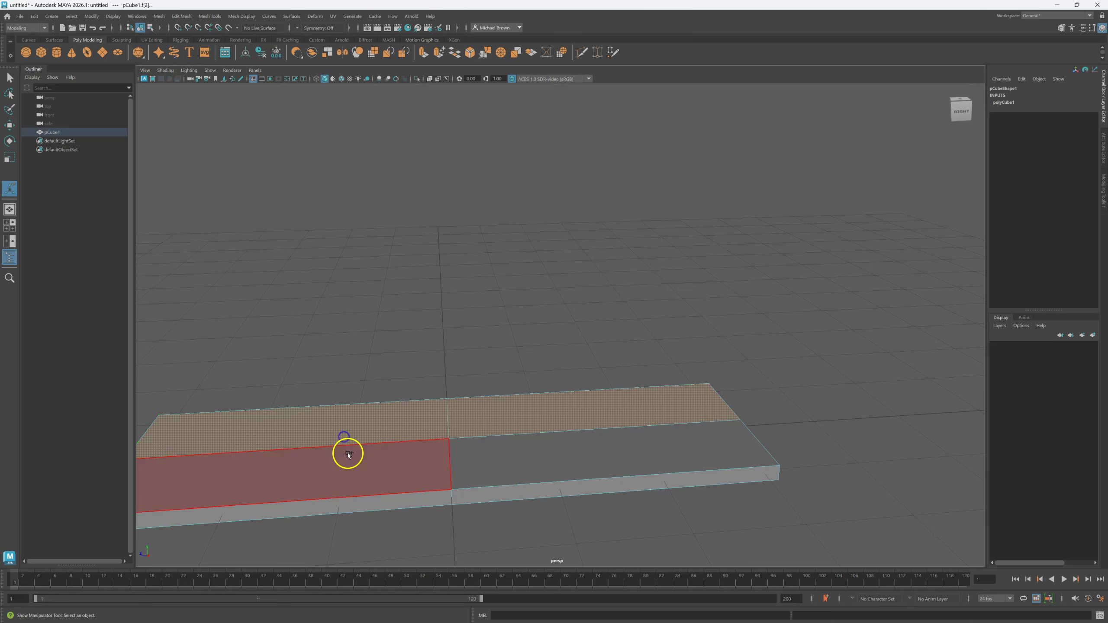
pyautogui.keyDown('shift'); pyautogui.click(347, 454); pyautogui.keyUp('shift')
pyautogui.keyDown('shift'); pyautogui.click(572, 450); pyautogui.keyUp('shift')
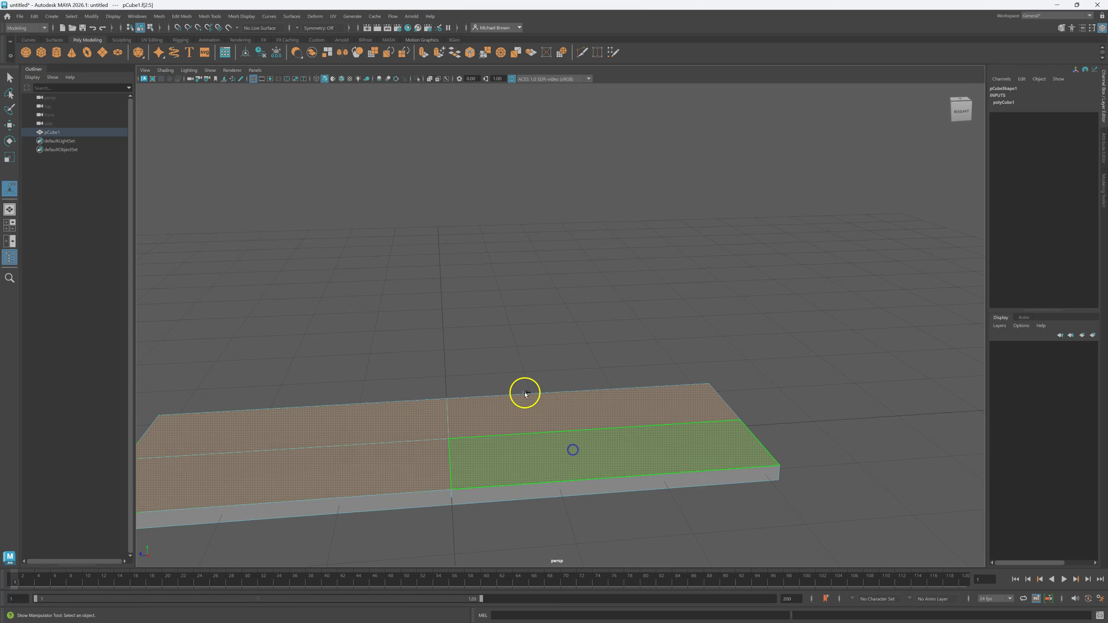
# Step: Extrude the selected top faces with Keep Faces Together off, trying a thickness of 1 and reducing it to a thin layer
pyautogui.click(424, 52)
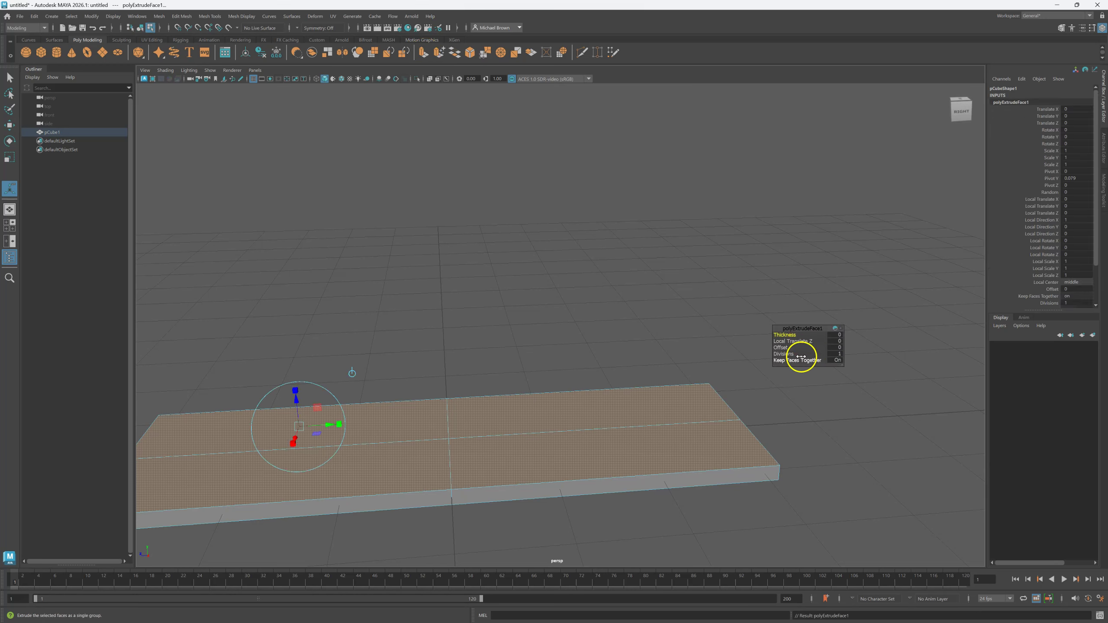
pyautogui.click(838, 361)
pyautogui.click(838, 335)
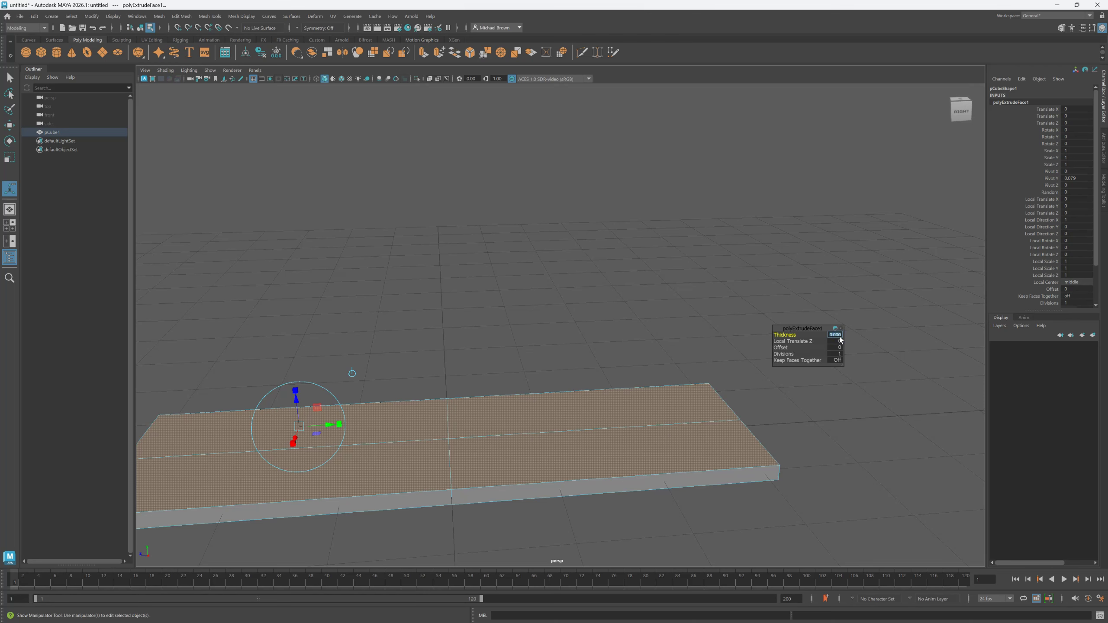
pyautogui.write('1')
pyautogui.press('Return')
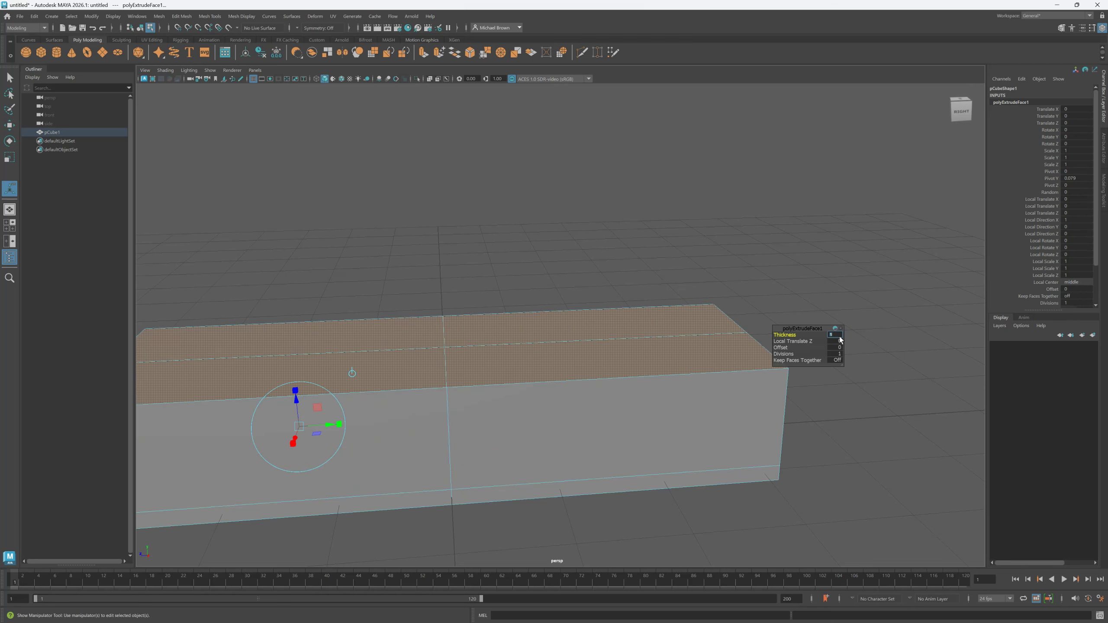
pyautogui.press('Return')
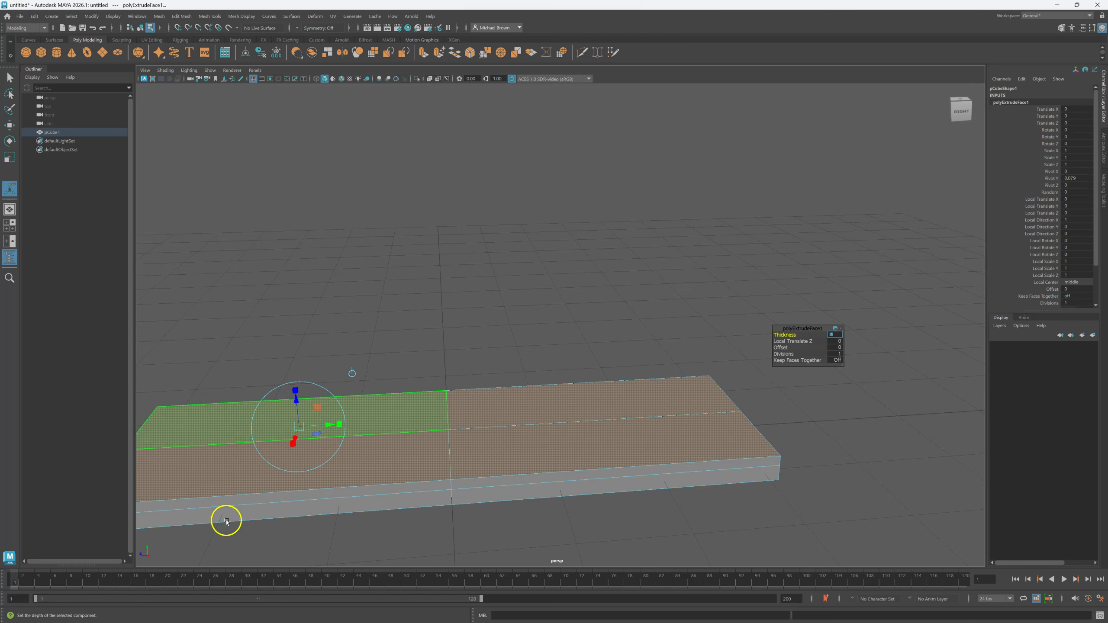
pyautogui.click(514, 368)
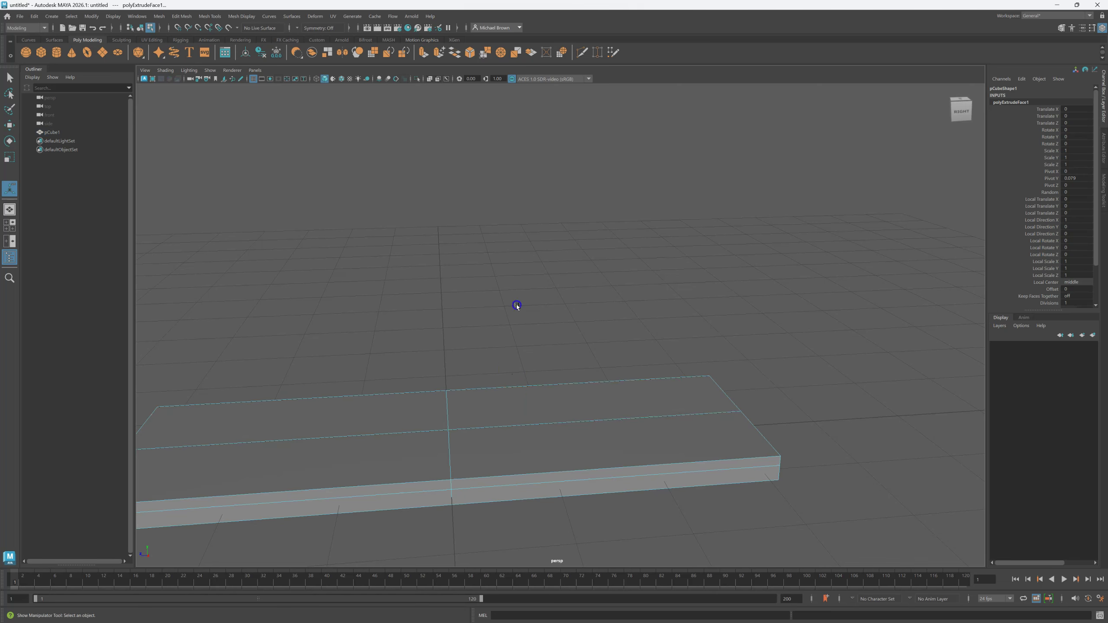
# Step: Select the two top faces at one end of the slab and scale them inward together
pyautogui.click(495, 412)
pyautogui.press('r')
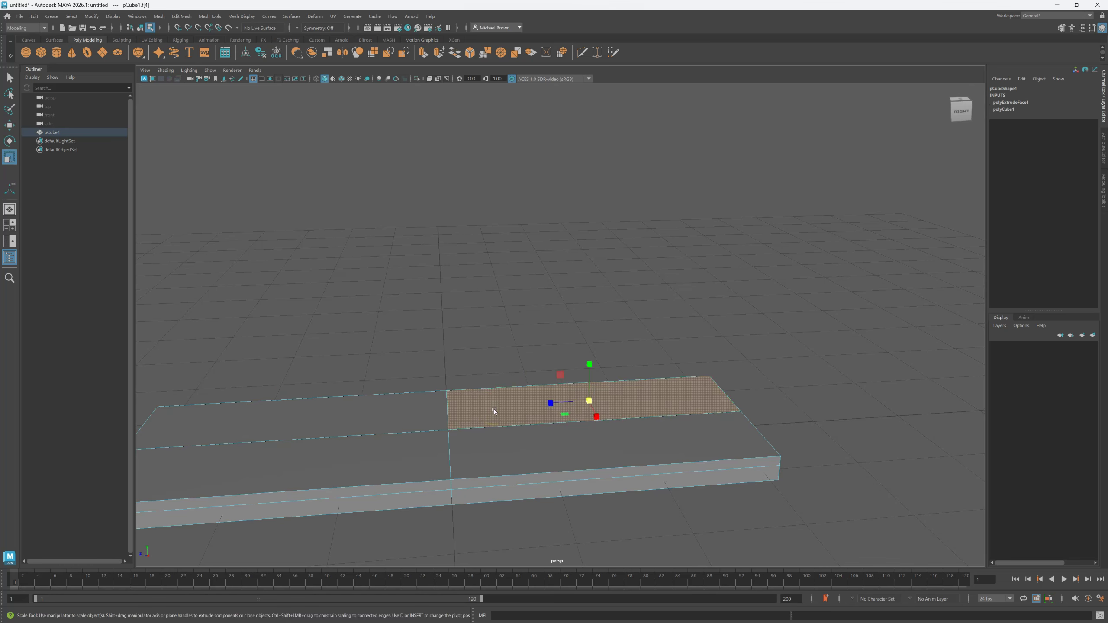
pyautogui.keyDown('shift'); pyautogui.click(602, 453); pyautogui.keyUp('shift')
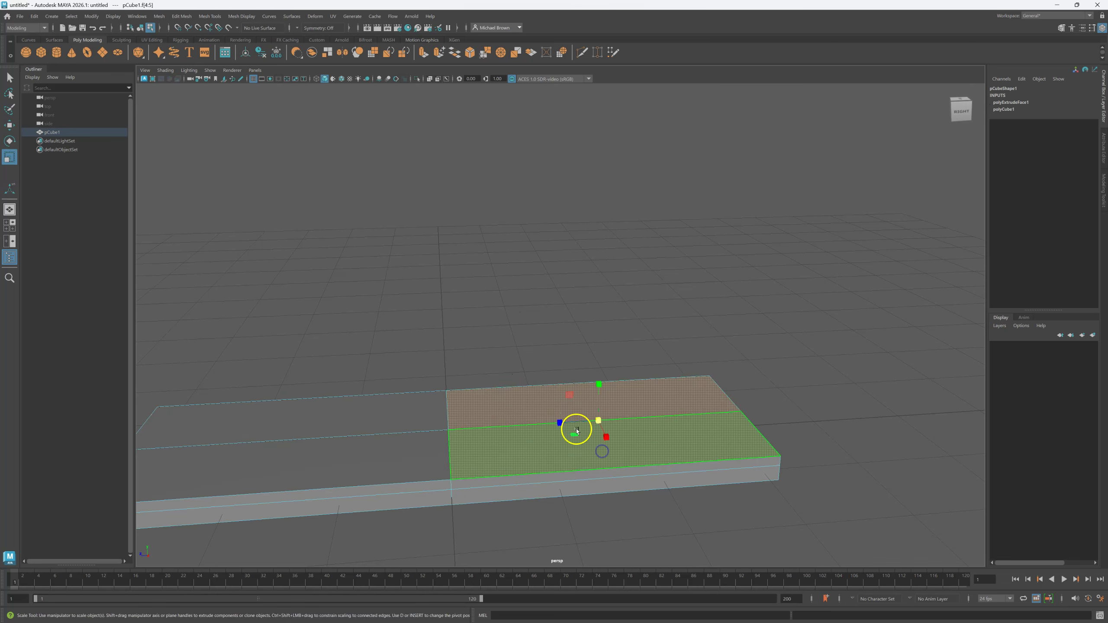
pyautogui.moveTo(559, 423)
pyautogui.mouseDown()
pyautogui.moveTo(604, 420)
pyautogui.moveTo(577, 427)
pyautogui.mouseUp()
pyautogui.click(593, 320)
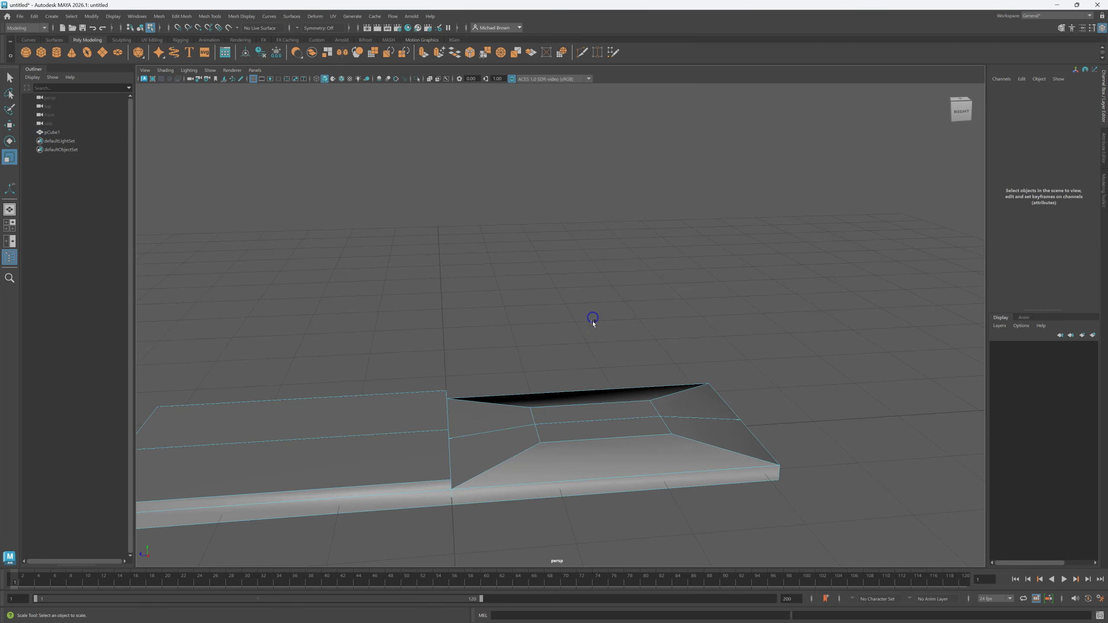
# Step: Move the two small inner faces apart, one into each corner at the slab's end
pyautogui.keyDown('alt'); pyautogui.moveTo(626, 387); pyautogui.dragTo(627, 413, button='middle'); pyautogui.keyUp('alt')
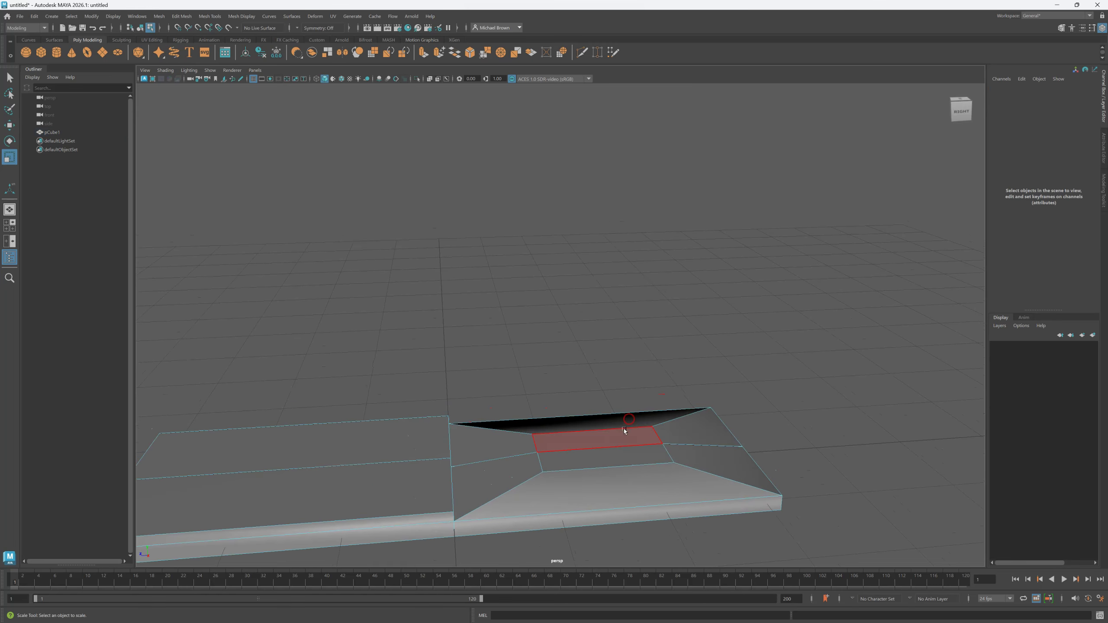
pyautogui.click(619, 439)
pyautogui.press('w')
pyautogui.moveTo(549, 452); pyautogui.dragTo(629, 427)
pyautogui.keyDown('alt'); pyautogui.moveTo(636, 352); pyautogui.dragTo(705, 363); pyautogui.keyUp('alt')
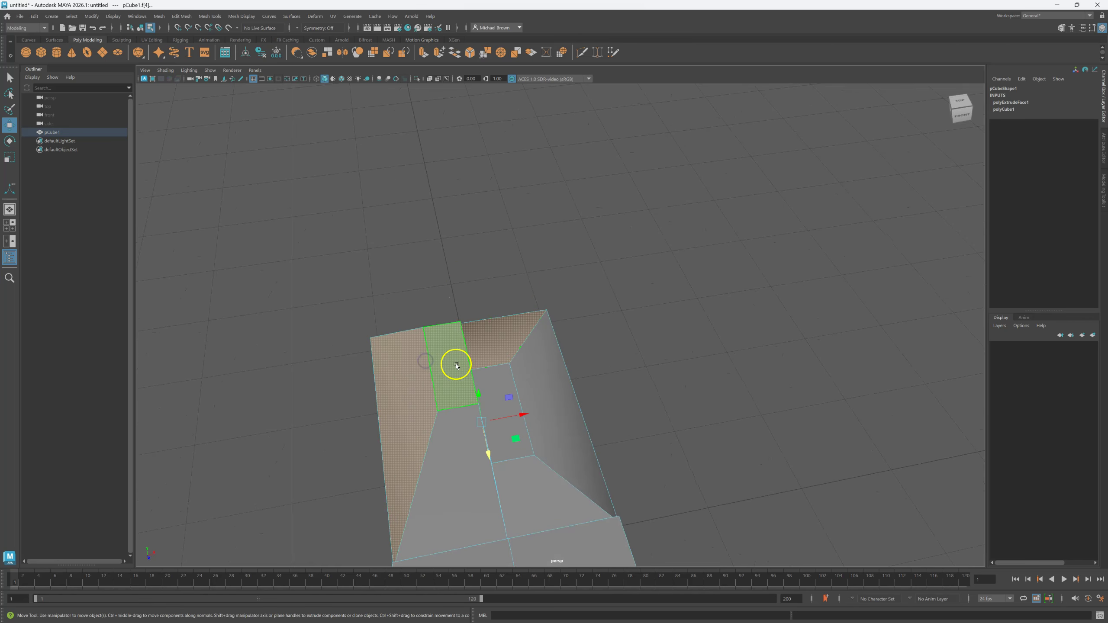
pyautogui.moveTo(492, 357); pyautogui.dragTo(438, 366)
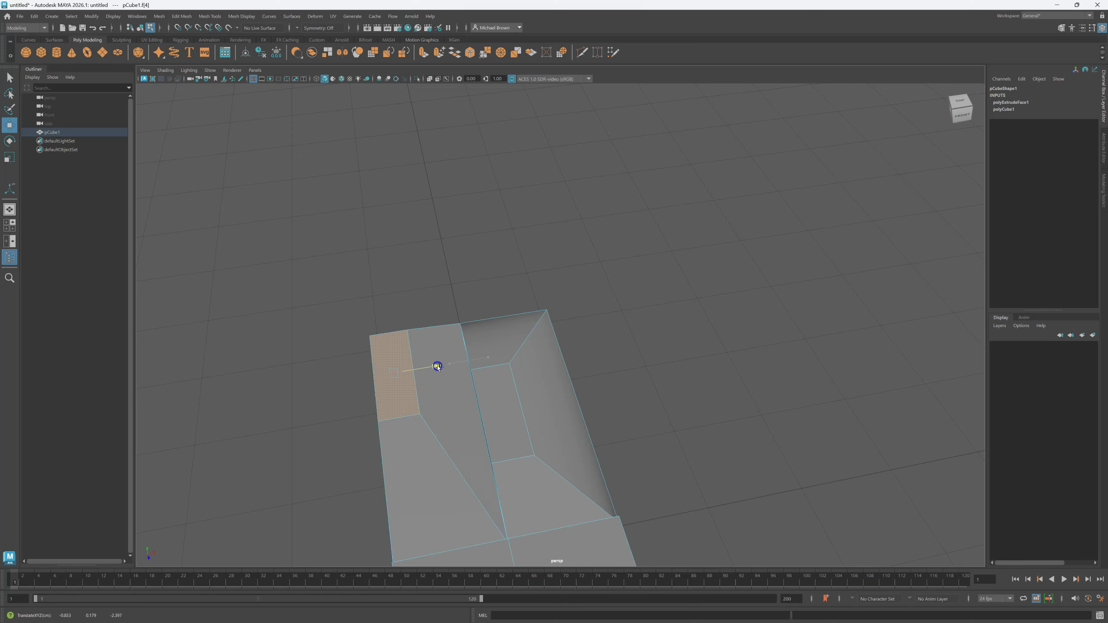
pyautogui.click(508, 406)
pyautogui.moveTo(511, 445); pyautogui.dragTo(630, 393)
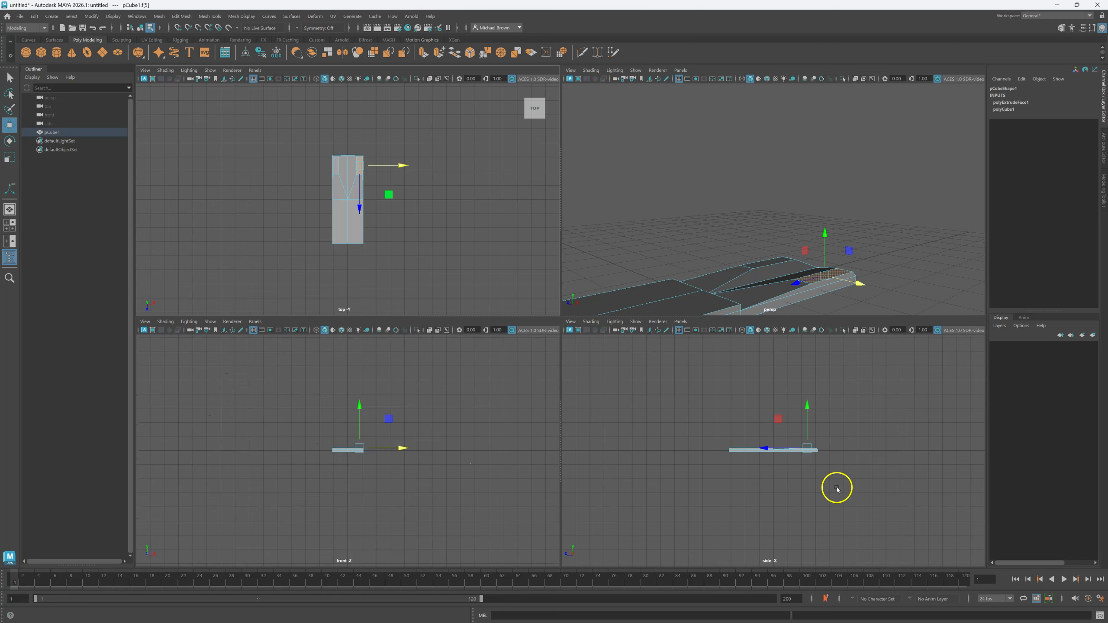
# Step: Deselect the face and switch from the four-view layout to a full-size perspective view
pyautogui.click(388, 238)
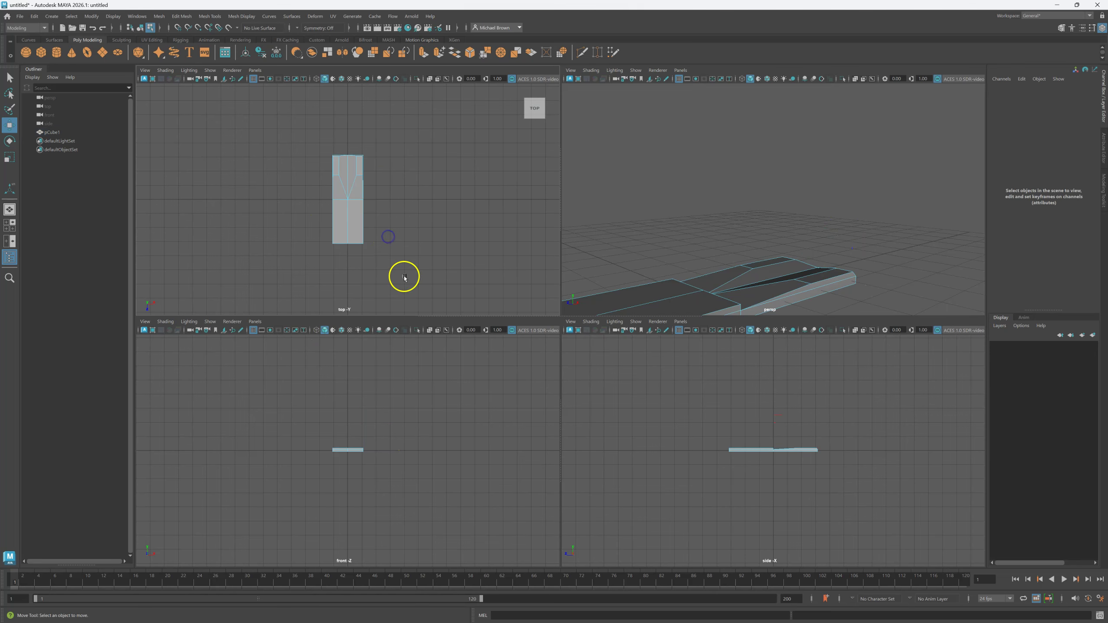
pyautogui.press('space')
pyautogui.press('space')
pyautogui.press('space')
pyautogui.click(779, 261)
# Step: Shorten the two small faces at the slab's finished end along its length and move them flush into its corners
pyautogui.keyDown('alt'); pyautogui.moveTo(780, 260); pyautogui.dragTo(769, 307); pyautogui.keyUp('alt')
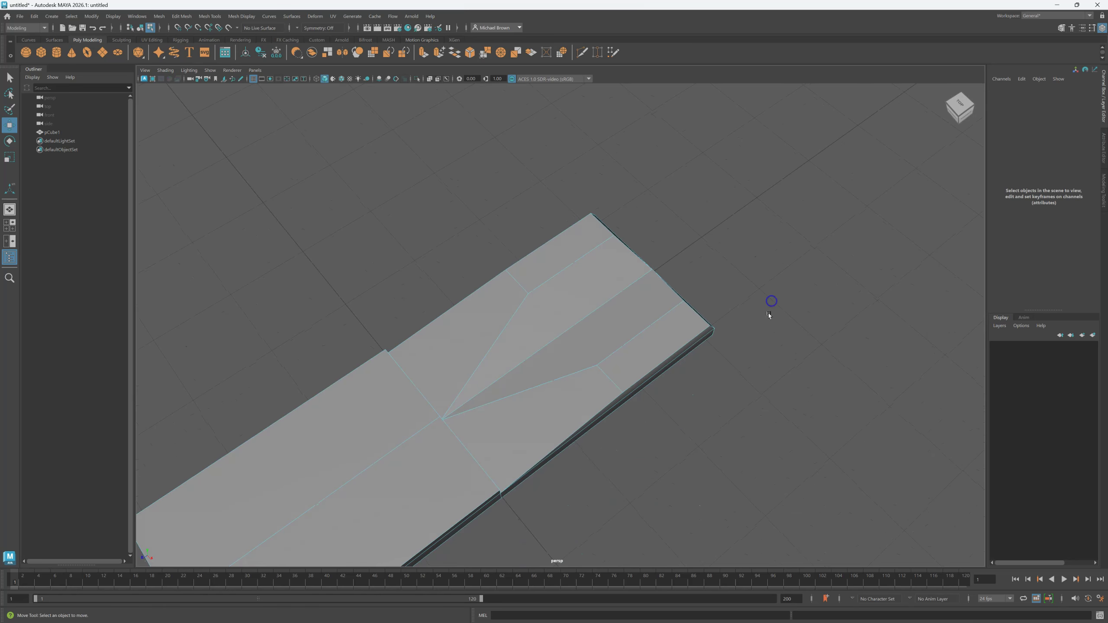
pyautogui.click(650, 351)
pyautogui.keyDown('shift'); pyautogui.click(569, 257); pyautogui.keyUp('shift')
pyautogui.press('r')
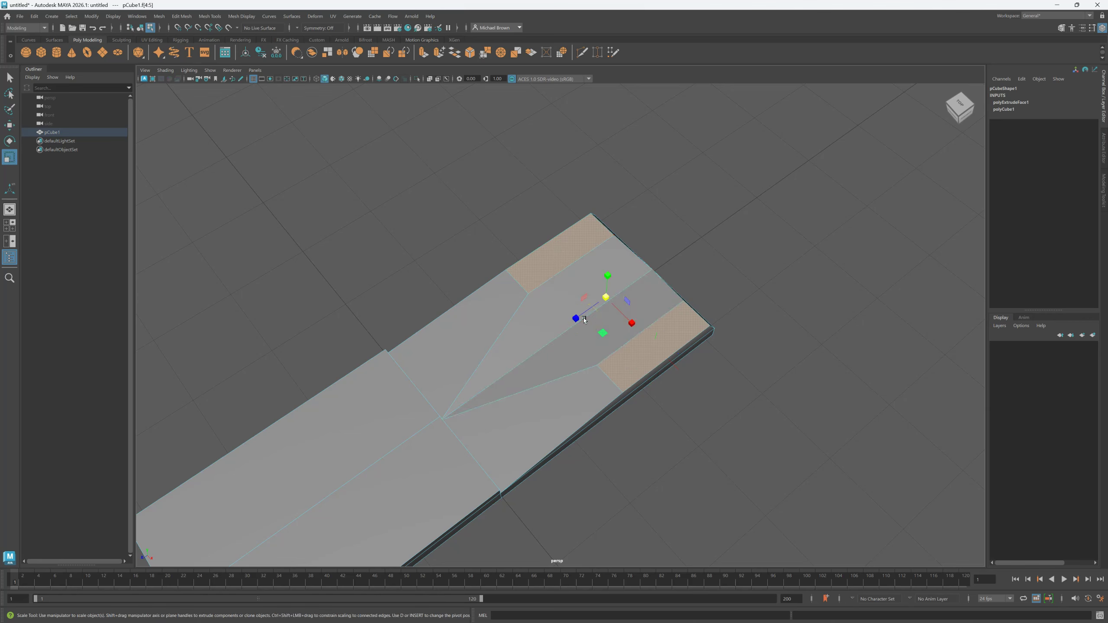
pyautogui.moveTo(579, 320); pyautogui.dragTo(600, 305)
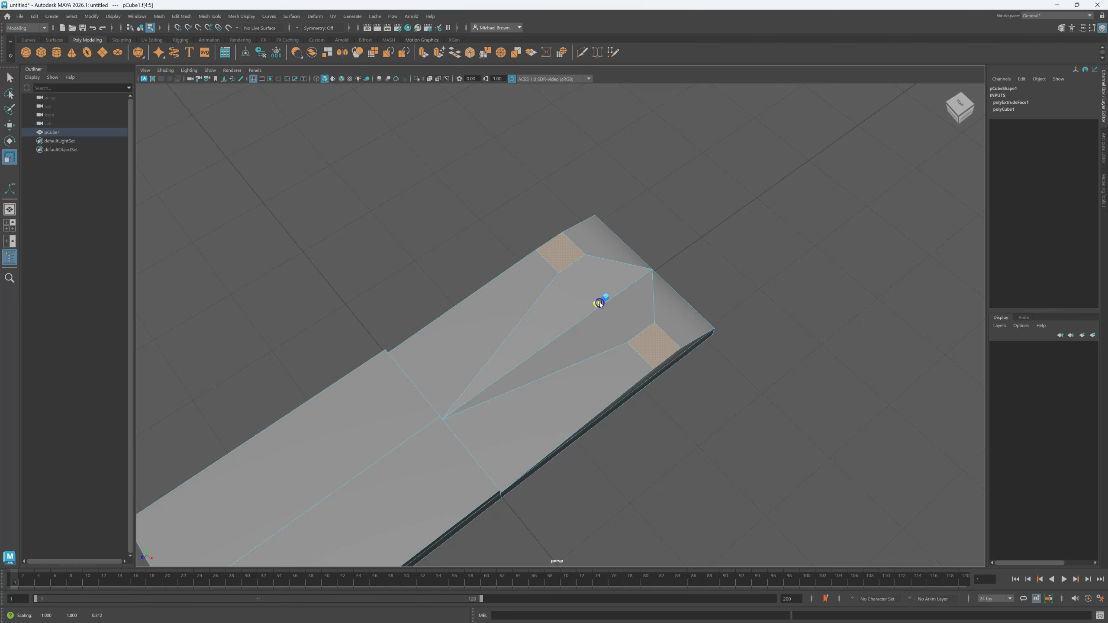
pyautogui.press('w')
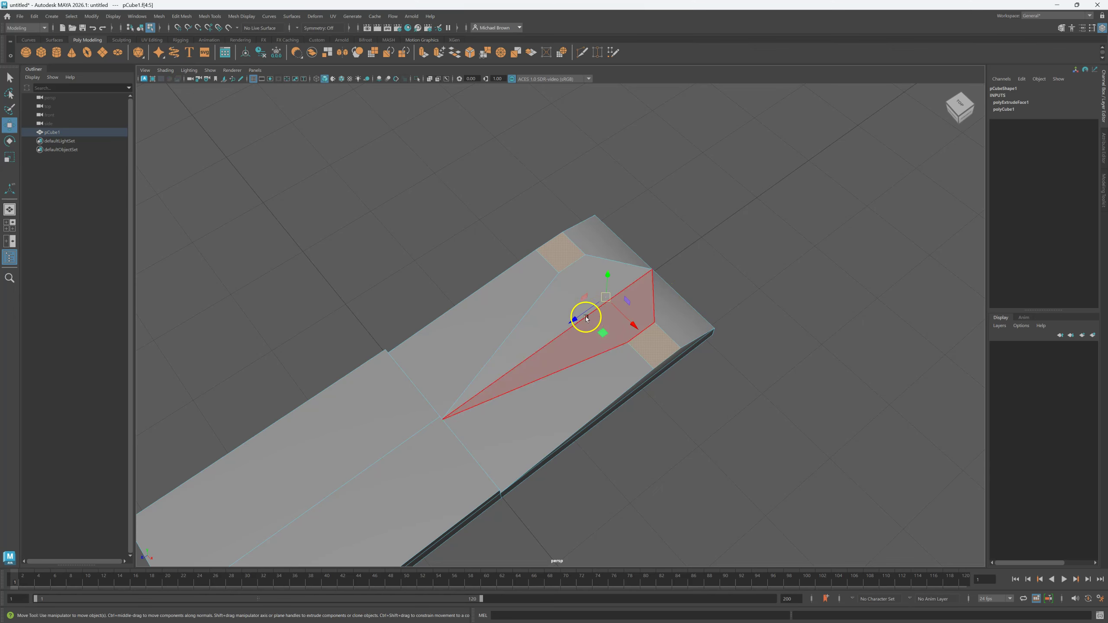
pyautogui.moveTo(573, 317); pyautogui.dragTo(610, 301)
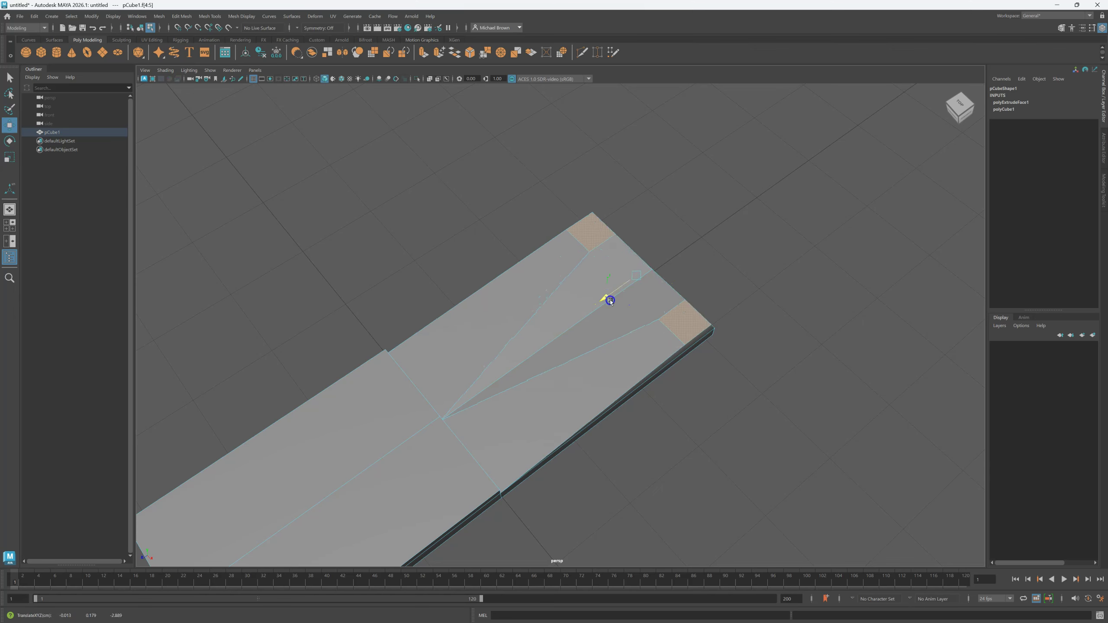
# Step: Select the two large top faces on the other half of the slab and scale them down in length and width
pyautogui.click(453, 470)
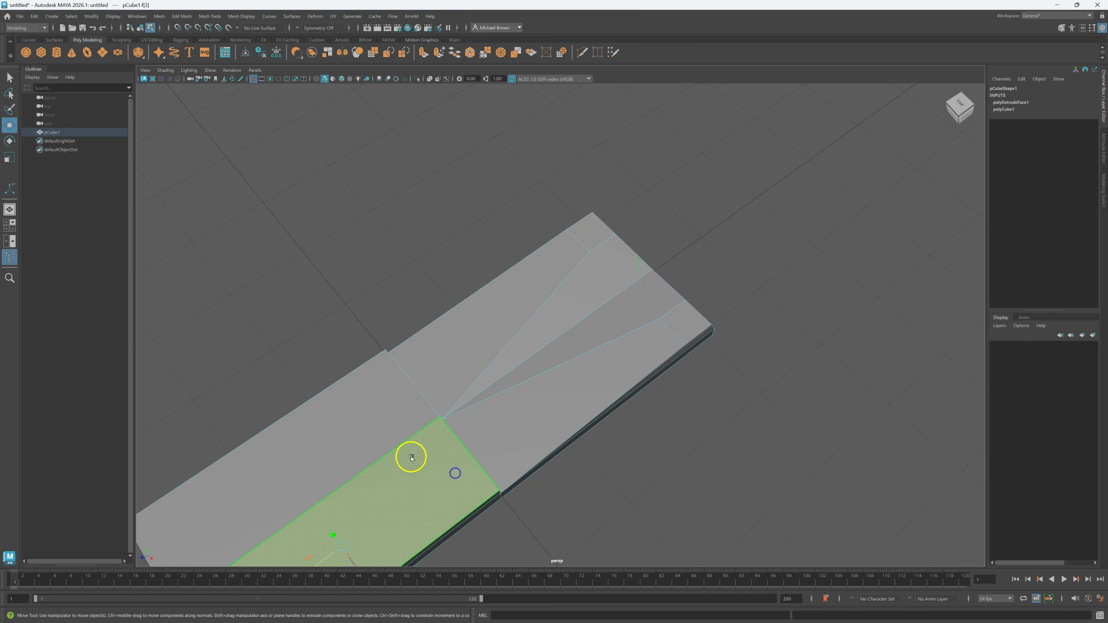
pyautogui.keyDown('shift'); pyautogui.click(366, 434); pyautogui.keyUp('shift')
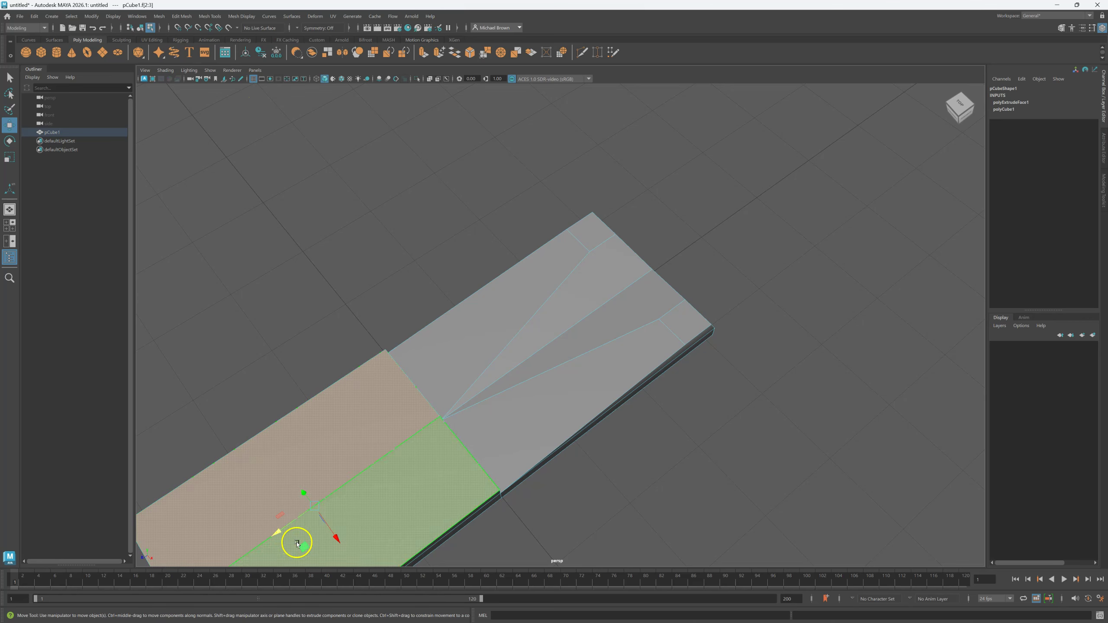
pyautogui.press('r')
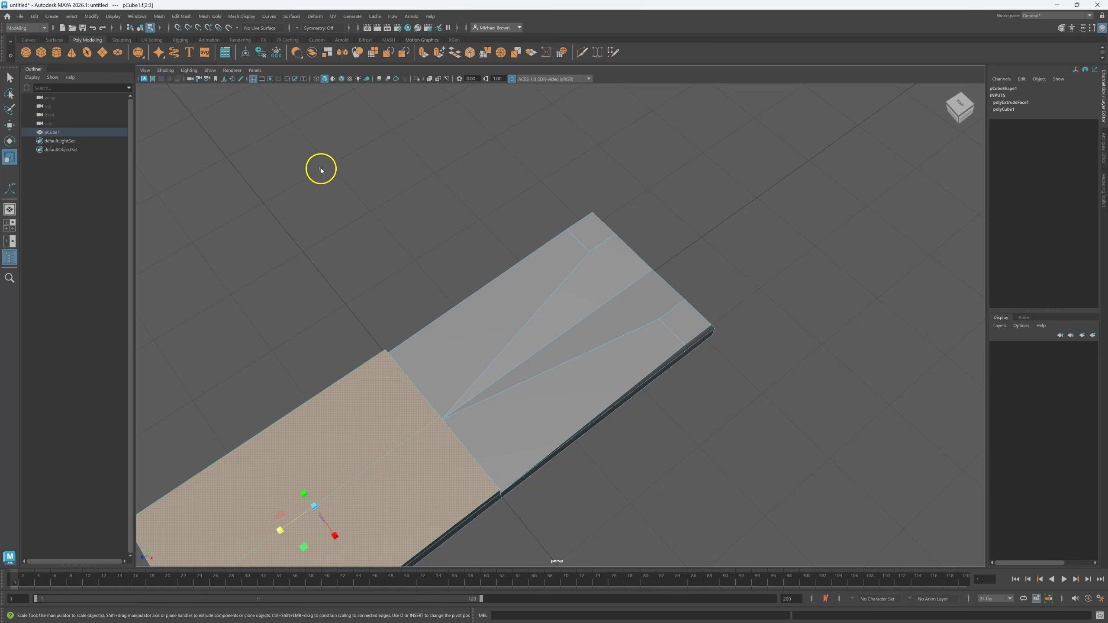
pyautogui.moveTo(279, 530); pyautogui.dragTo(318, 518)
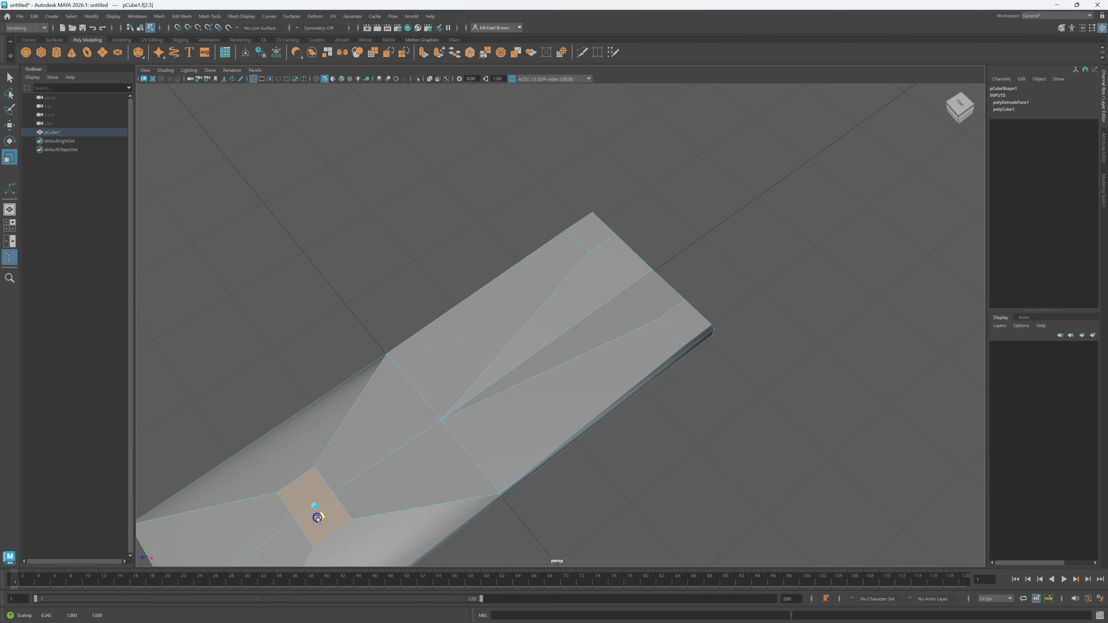
pyautogui.click(303, 345)
# Step: Move the two adjoining small faces together along the slab's length to its outer end
pyautogui.moveTo(315, 416); pyautogui.dragTo(310, 327)
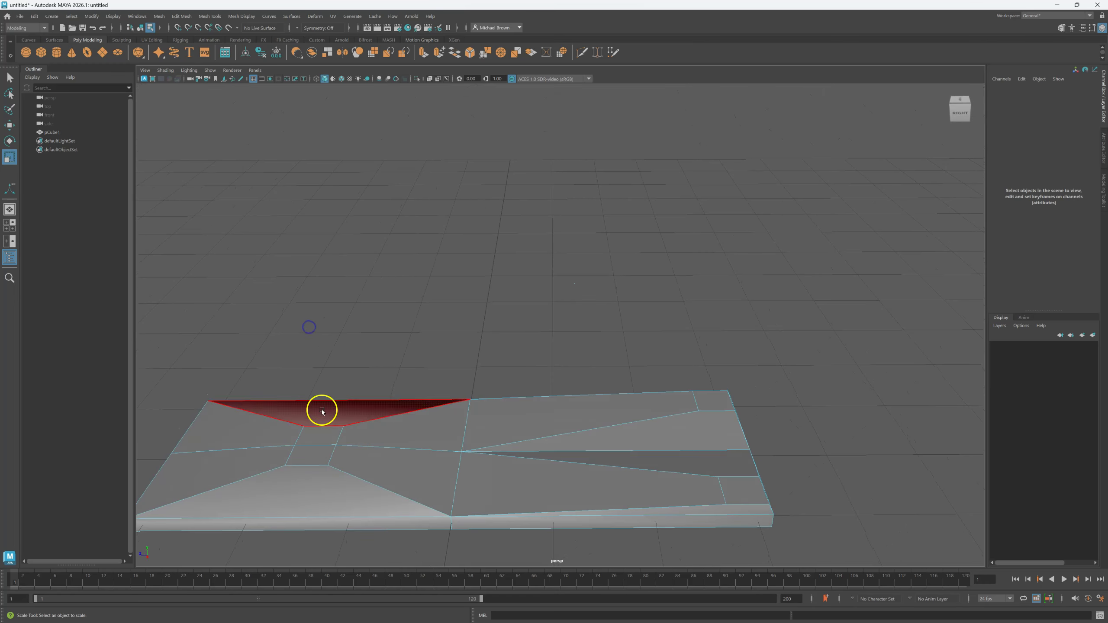
pyautogui.click(318, 436)
pyautogui.press('w')
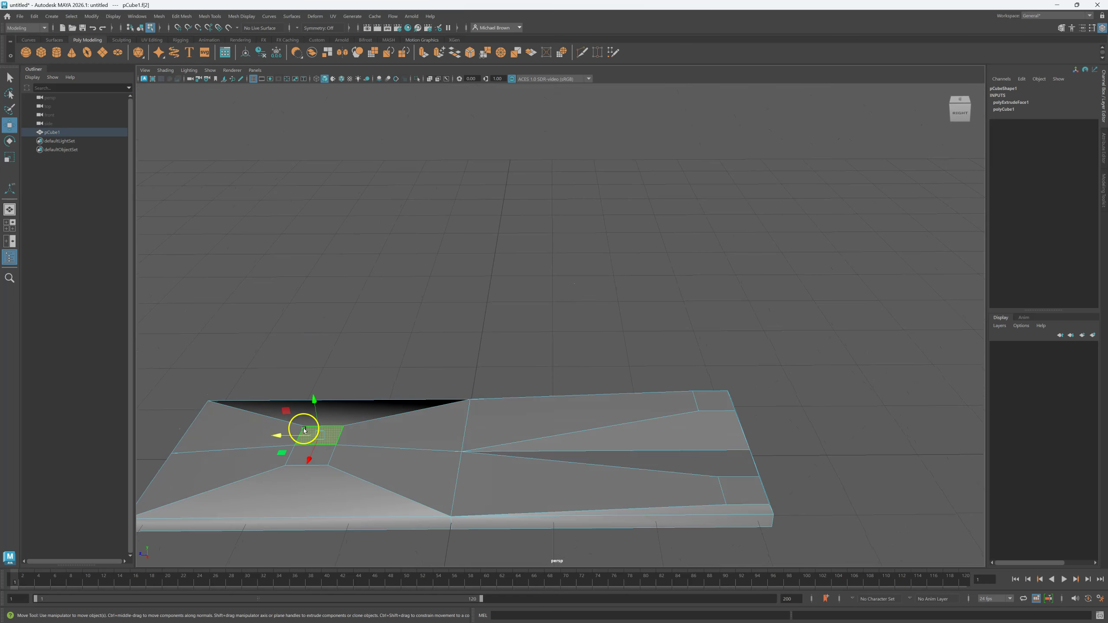
pyautogui.keyDown('shift'); pyautogui.click(308, 451); pyautogui.keyUp('shift')
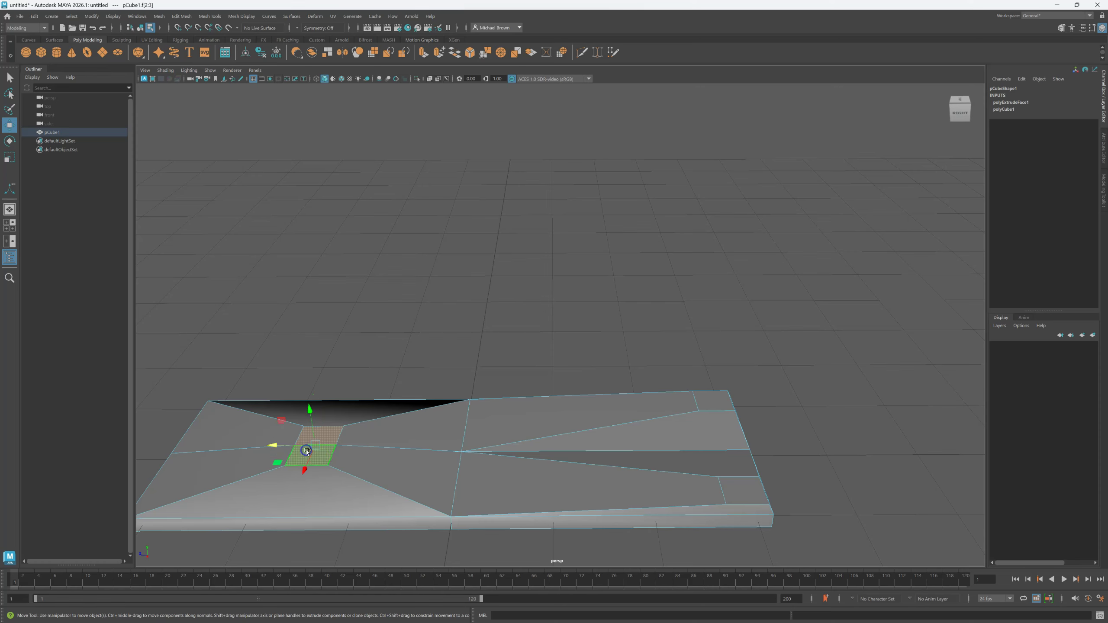
pyautogui.moveTo(268, 439); pyautogui.dragTo(163, 443)
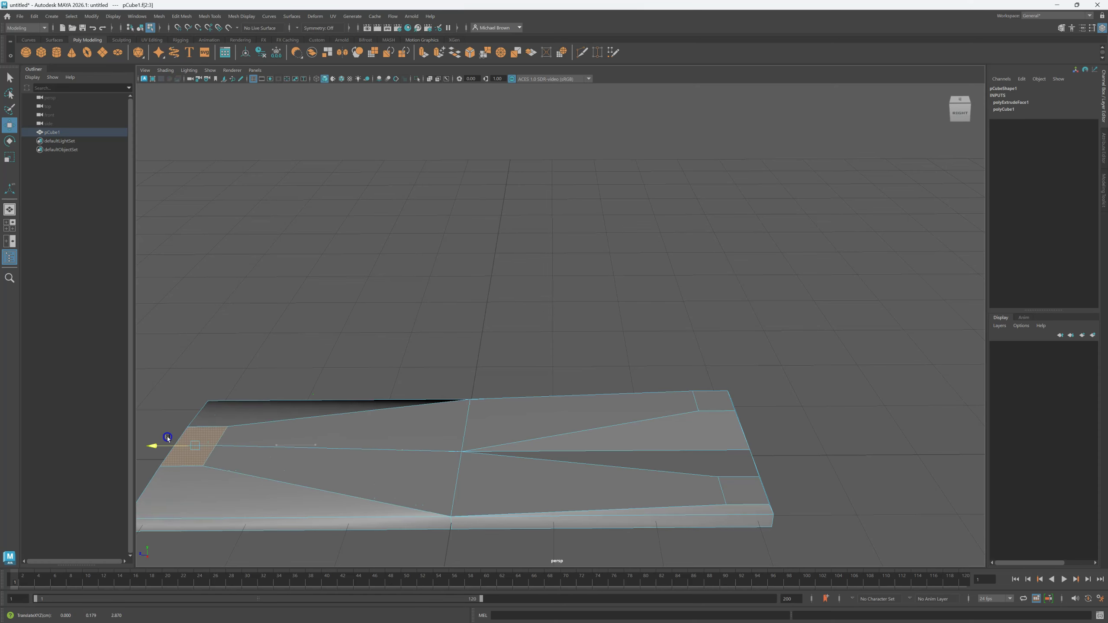
# Step: Separate the two small faces across the slab's width, moving each into its own corner at that end
pyautogui.keyDown('alt'); pyautogui.moveTo(317, 314); pyautogui.dragTo(334, 332); pyautogui.keyUp('alt')
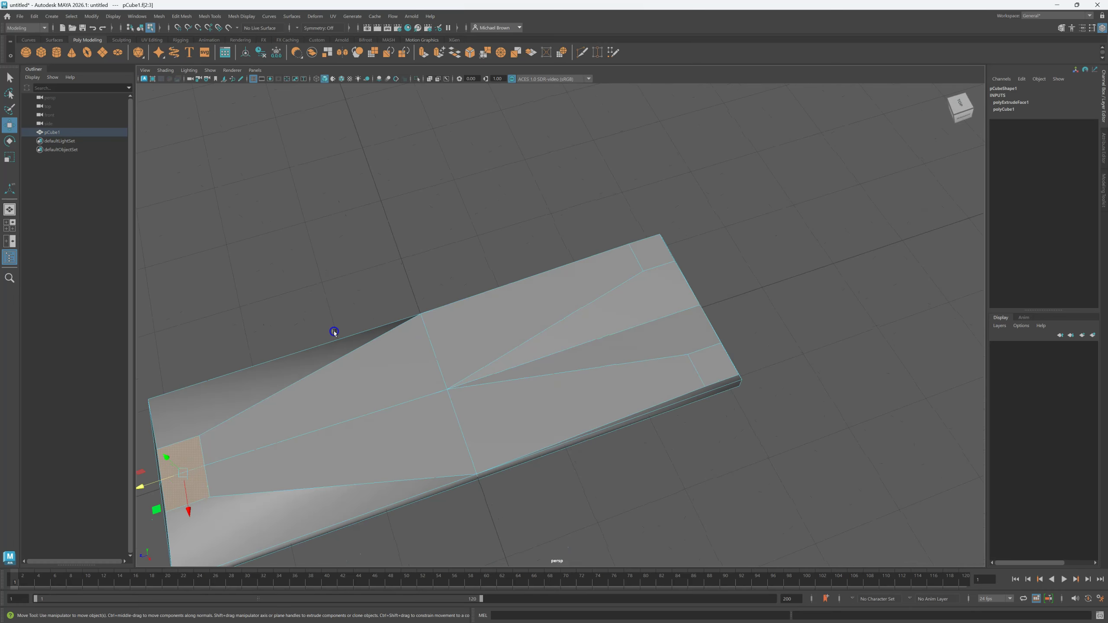
pyautogui.keyDown('alt'); pyautogui.moveTo(307, 317); pyautogui.dragTo(496, 279, button='middle'); pyautogui.keyUp('alt')
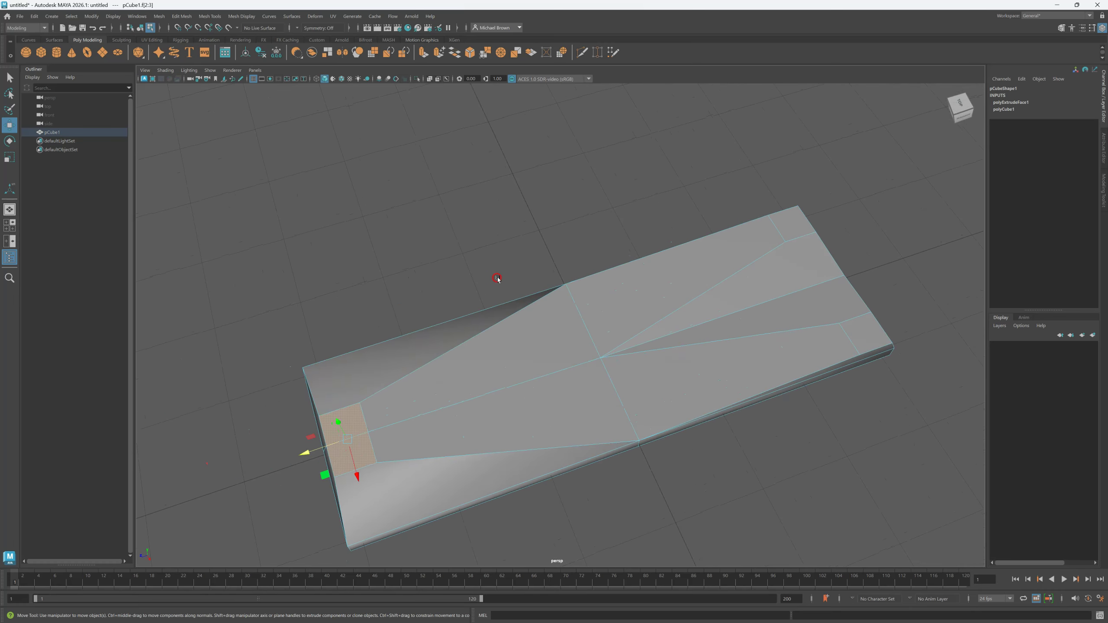
pyautogui.click(363, 416)
pyautogui.moveTo(353, 458)
pyautogui.mouseDown()
pyautogui.moveTo(328, 407)
pyautogui.moveTo(292, 384)
pyautogui.mouseUp()
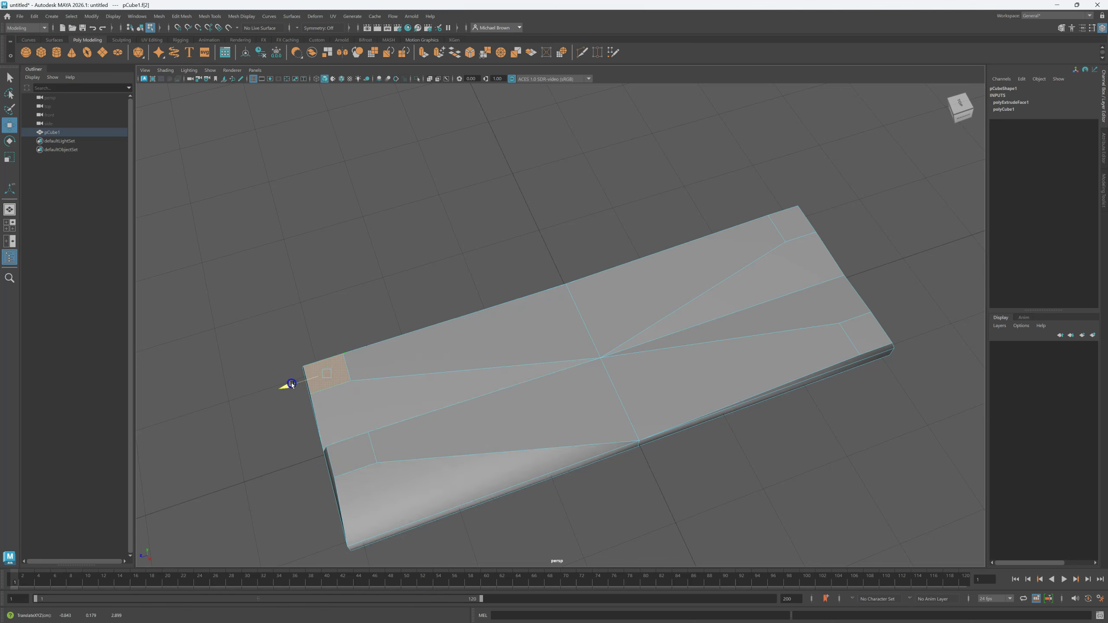
pyautogui.click(352, 456)
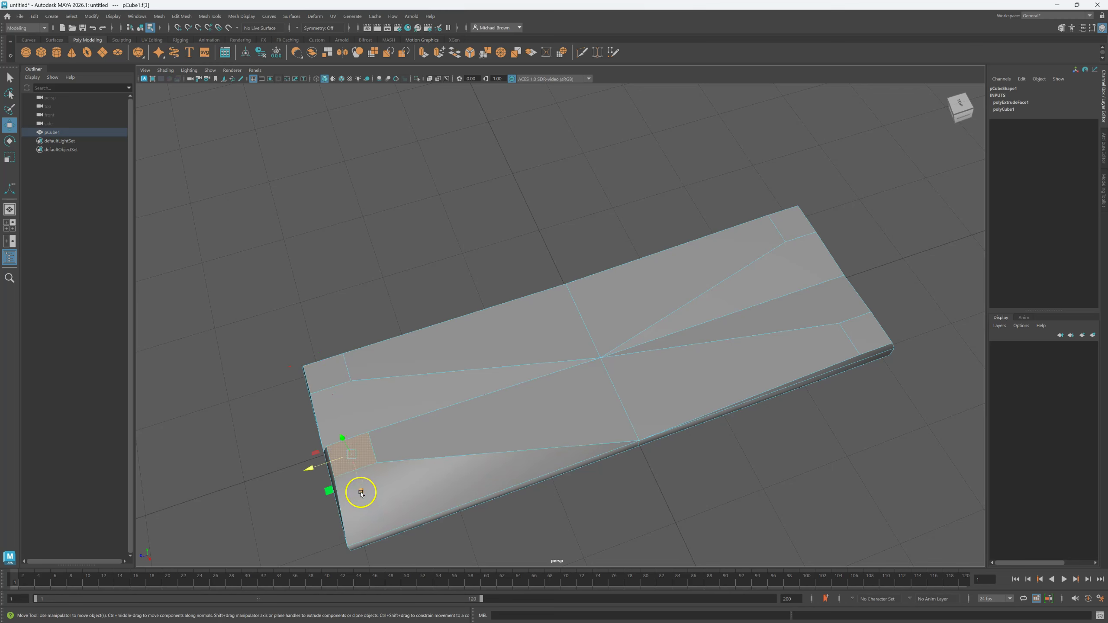
pyautogui.keyDown('alt'); pyautogui.moveTo(233, 288); pyautogui.dragTo(248, 270); pyautogui.keyUp('alt')
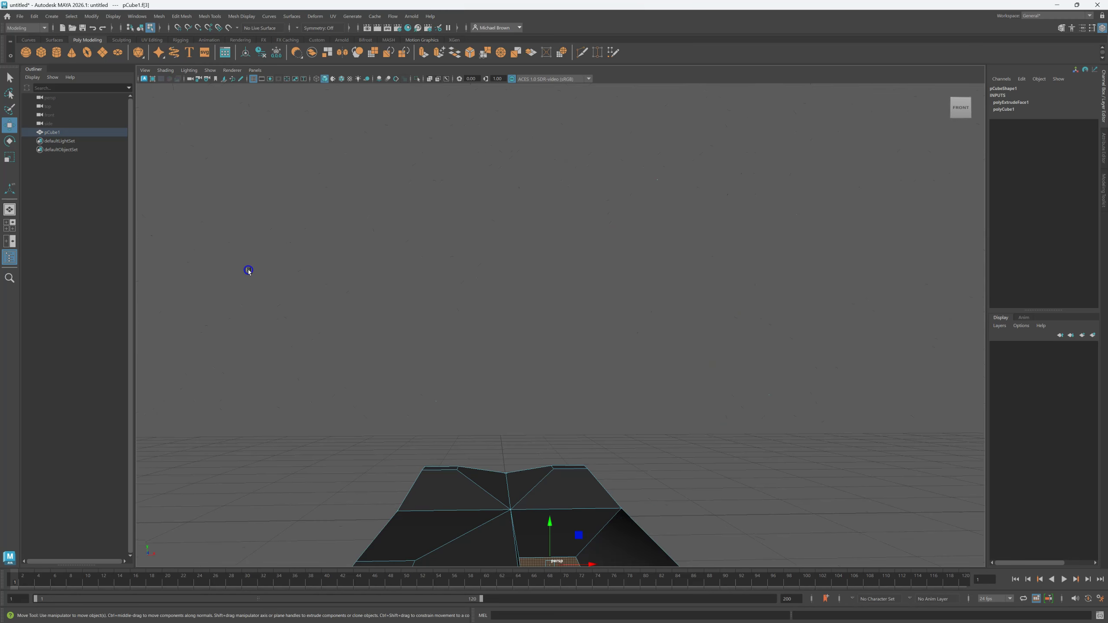
pyautogui.keyDown('alt'); pyautogui.moveTo(767, 465); pyautogui.dragTo(738, 461); pyautogui.keyUp('alt')
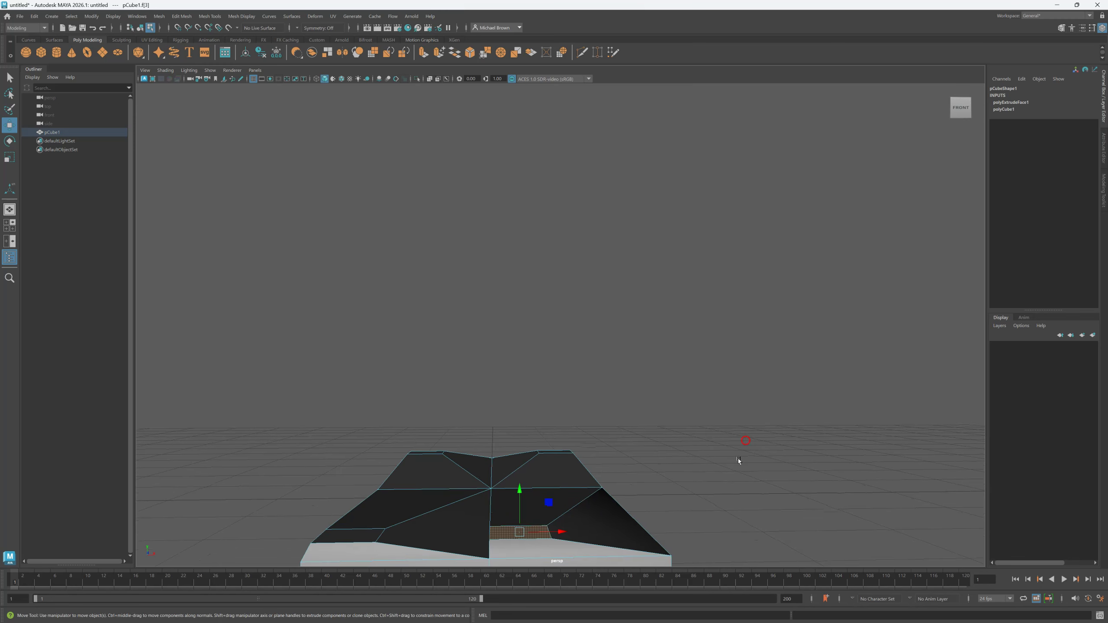
pyautogui.moveTo(560, 531); pyautogui.dragTo(670, 541)
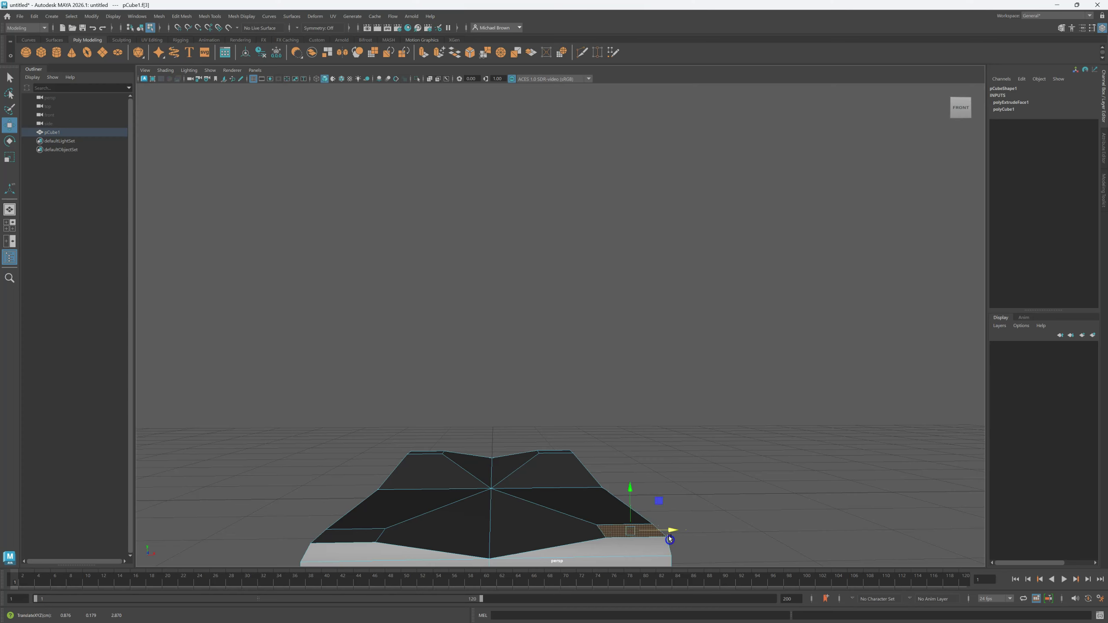
# Step: Extrude the four small corner faces upward about 1.86 units to form the legs
pyautogui.keyDown('alt'); pyautogui.moveTo(717, 453); pyautogui.dragTo(723, 507); pyautogui.keyUp('alt')
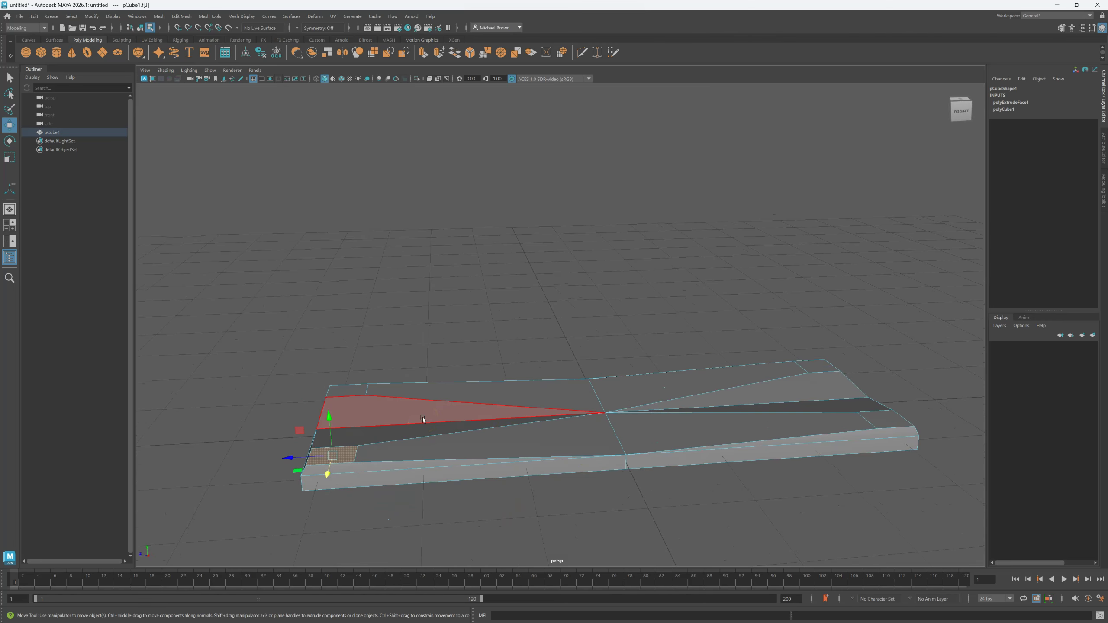
pyautogui.keyDown('shift'); pyautogui.click(352, 389); pyautogui.keyUp('shift')
pyautogui.keyDown('shift'); pyautogui.click(805, 366); pyautogui.keyUp('shift')
pyautogui.keyDown('shift'); pyautogui.click(872, 417); pyautogui.keyUp('shift')
pyautogui.click(424, 52)
pyautogui.moveTo(347, 370); pyautogui.dragTo(330, 208)
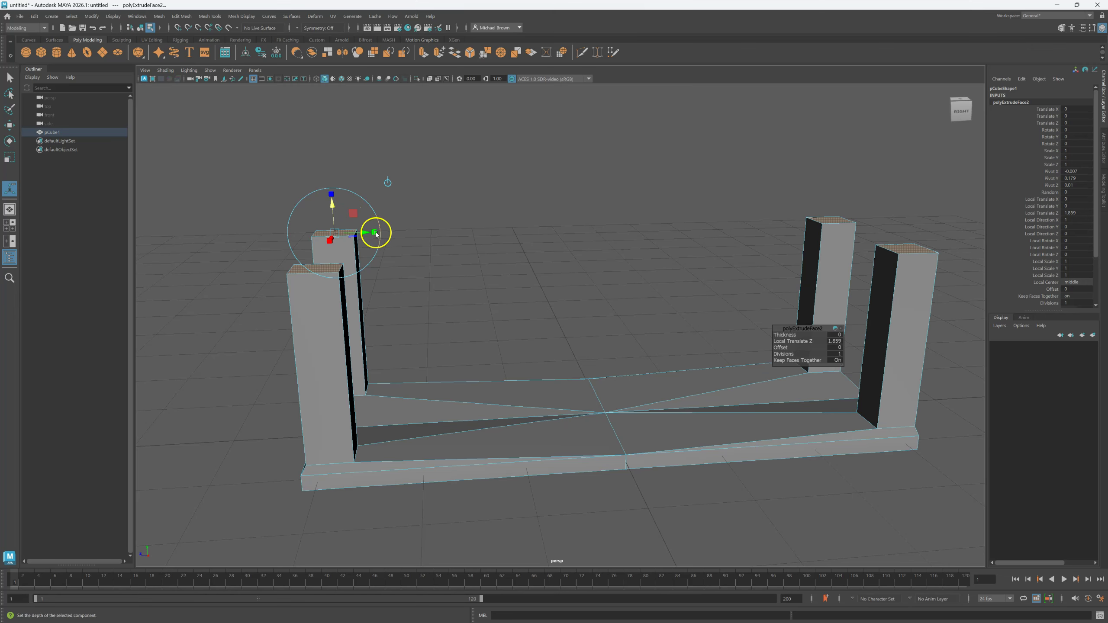
# Step: Taper the four legs by uniformly scaling their extruded end faces to 0.4, and deselect them
pyautogui.click(375, 233)
pyautogui.moveTo(334, 233); pyautogui.dragTo(329, 240)
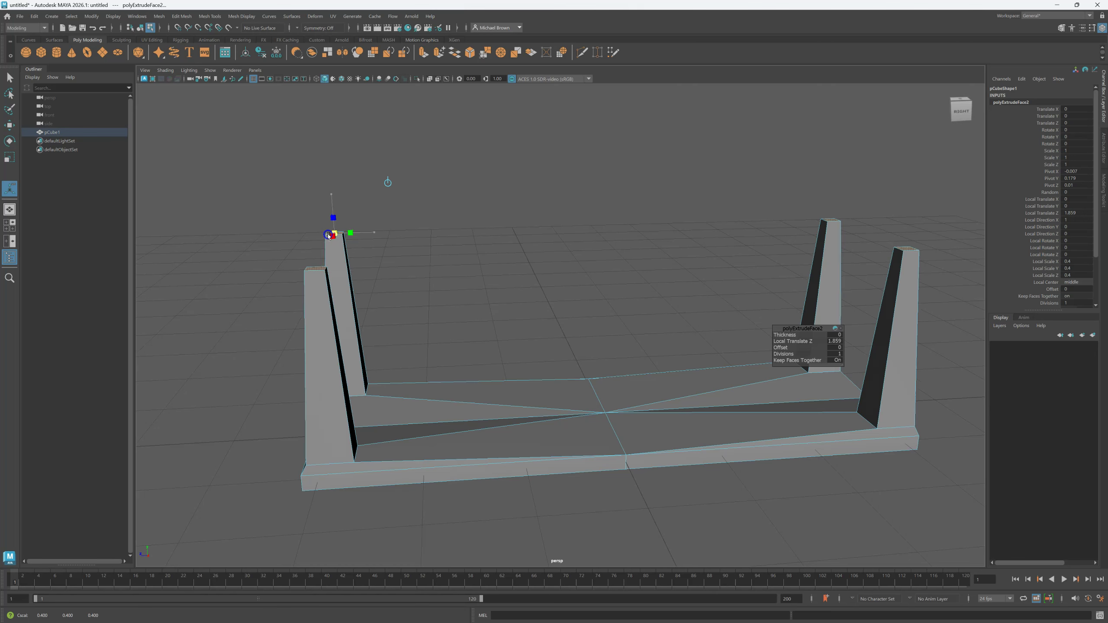
pyautogui.click(570, 228)
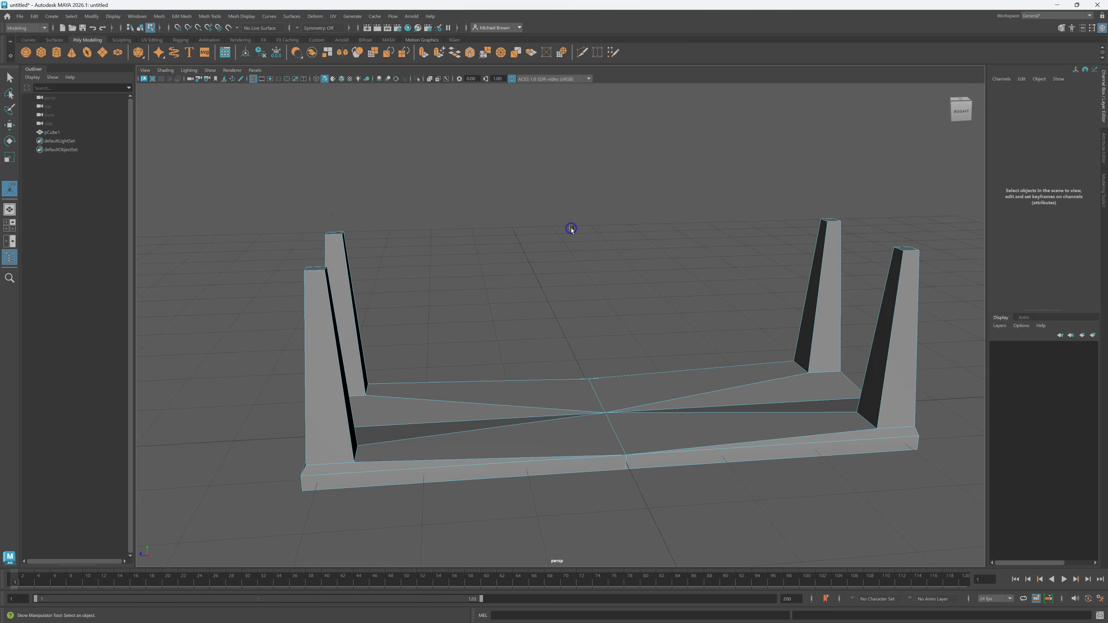
pyautogui.press('q')
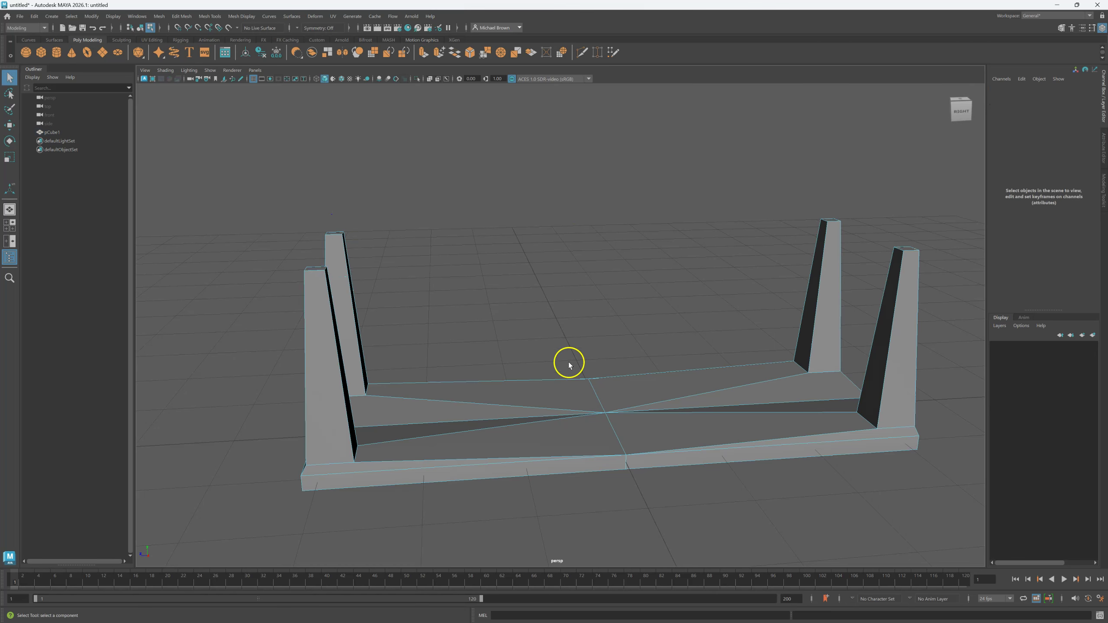
# Step: Switch to object mode and flip the whole table over by setting its Z rotation to 180
pyautogui.click(581, 419)
pyautogui.moveTo(583, 419); pyautogui.dragTo(618, 367, button='right')
pyautogui.press('e')
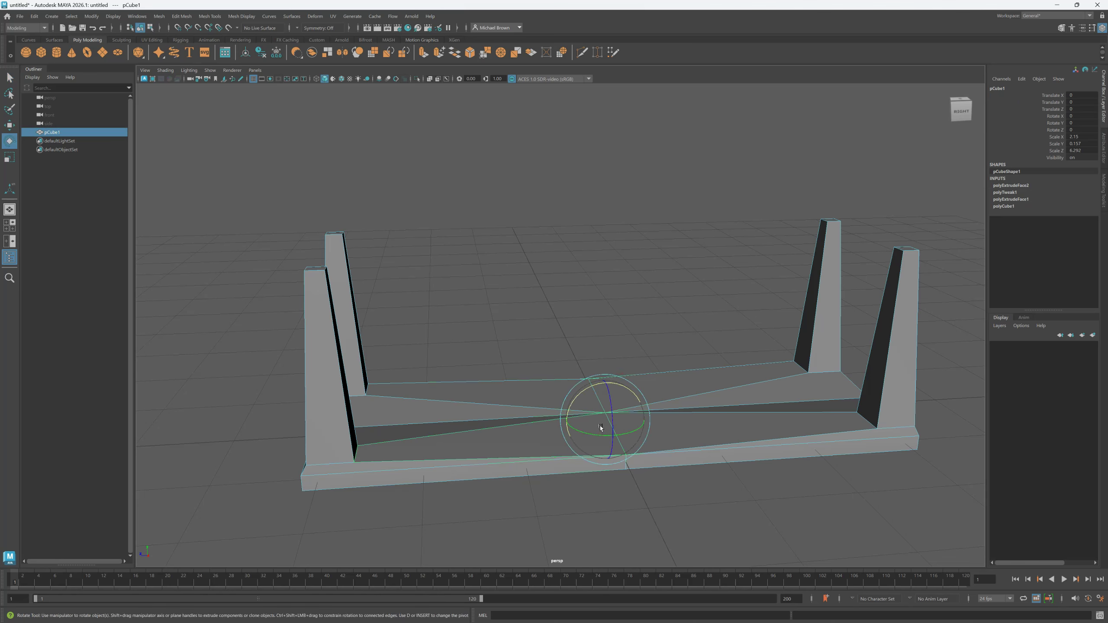
pyautogui.moveTo(610, 428); pyautogui.dragTo(614, 366)
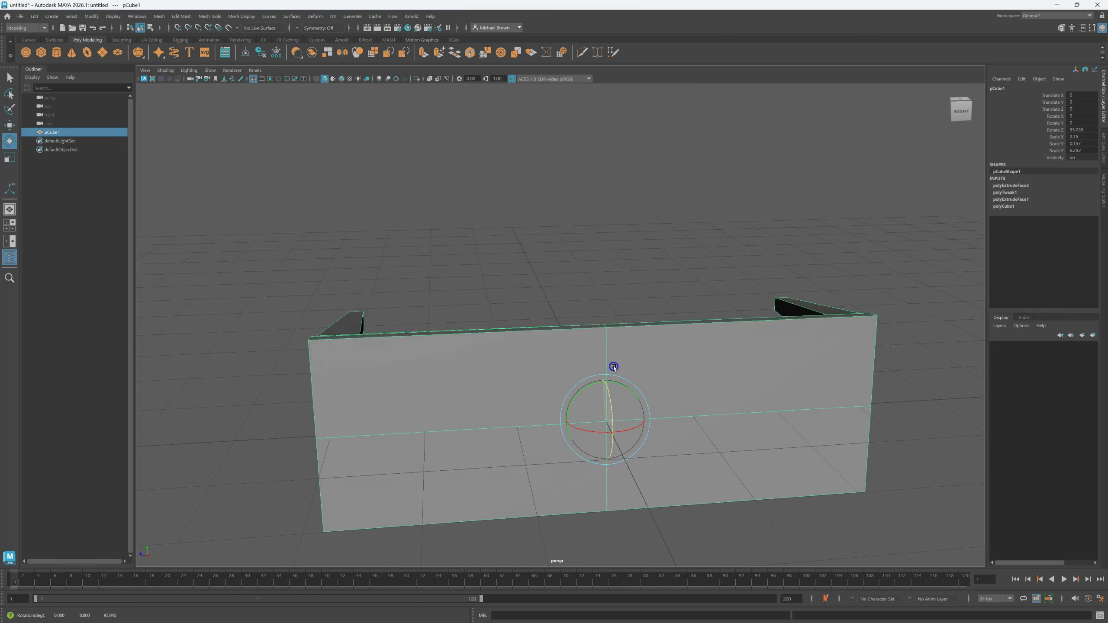
pyautogui.doubleClick(1085, 133)
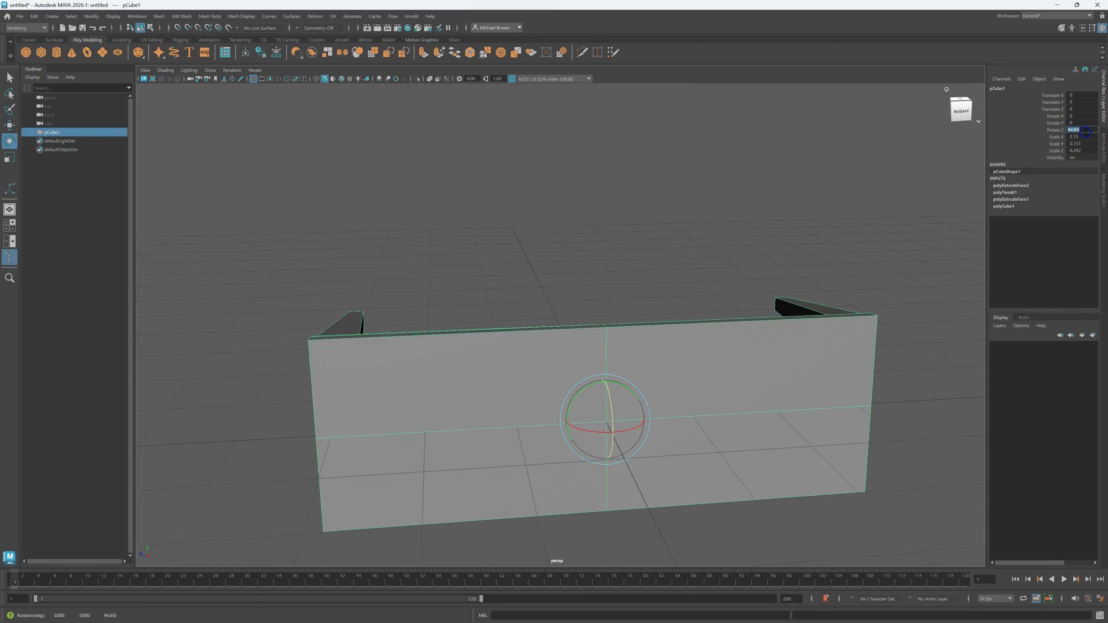
pyautogui.press('Return')
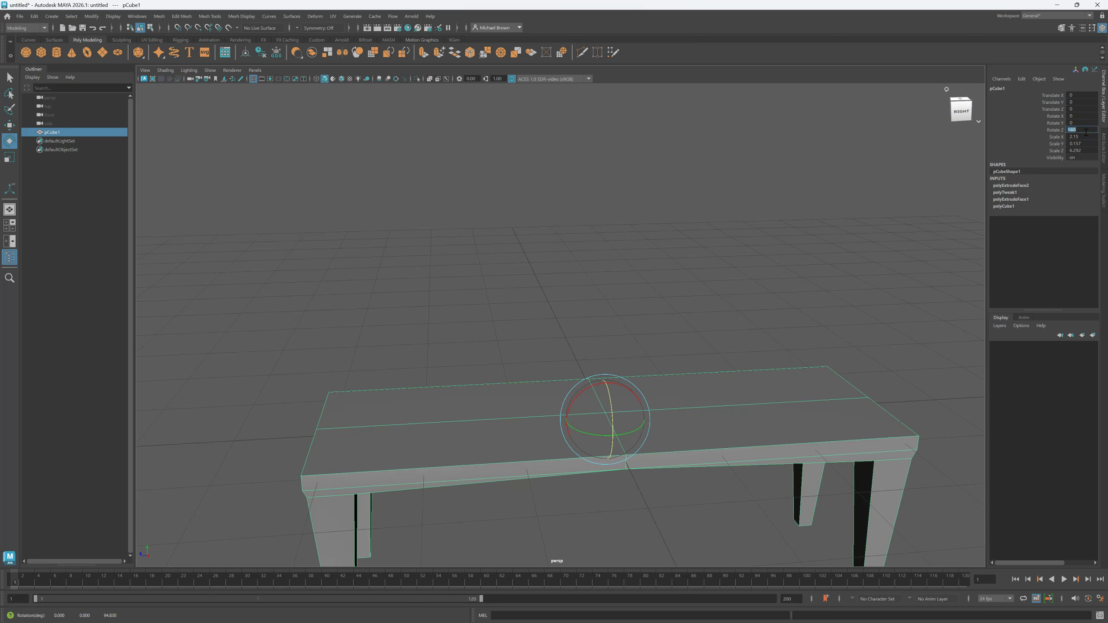
# Step: Raise the table about 2.07 units along Y so its legs stand on the grid, and inspect it from an angle
pyautogui.keyDown('alt'); pyautogui.moveTo(805, 339); pyautogui.dragTo(797, 327, button='middle'); pyautogui.keyUp('alt')
pyautogui.click(782, 318)
pyautogui.press('w')
pyautogui.click(613, 399)
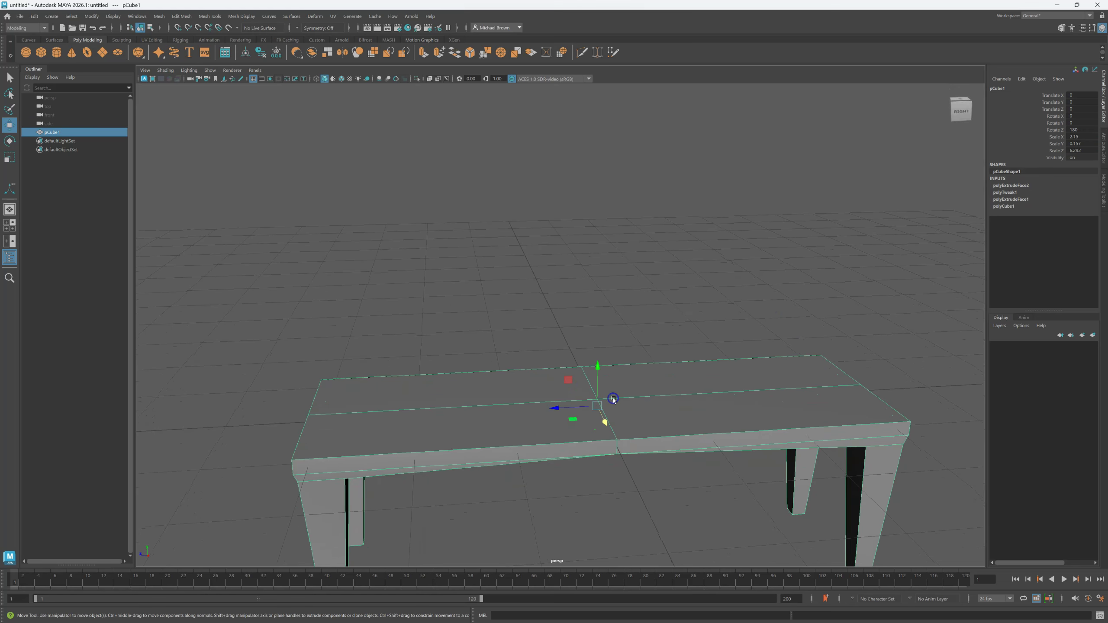
pyautogui.moveTo(599, 381); pyautogui.dragTo(631, 196)
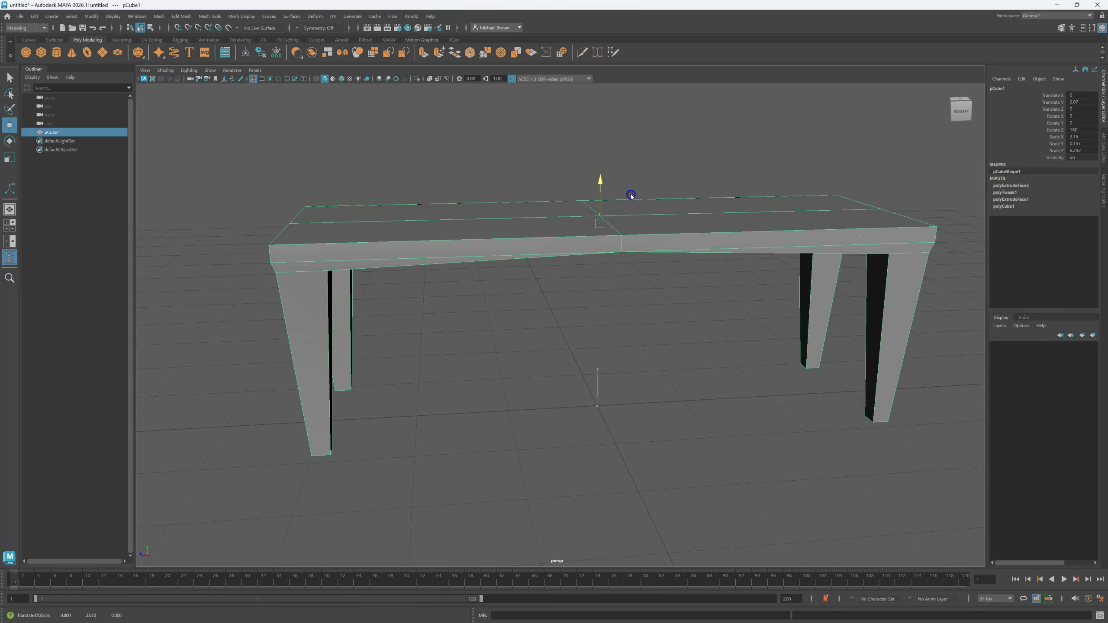
pyautogui.keyDown('alt'); pyautogui.moveTo(601, 329); pyautogui.dragTo(1106, 332); pyautogui.keyUp('alt')
pyautogui.keyDown('alt'); pyautogui.moveTo(589, 354); pyautogui.dragTo(631, 358); pyautogui.keyUp('alt')
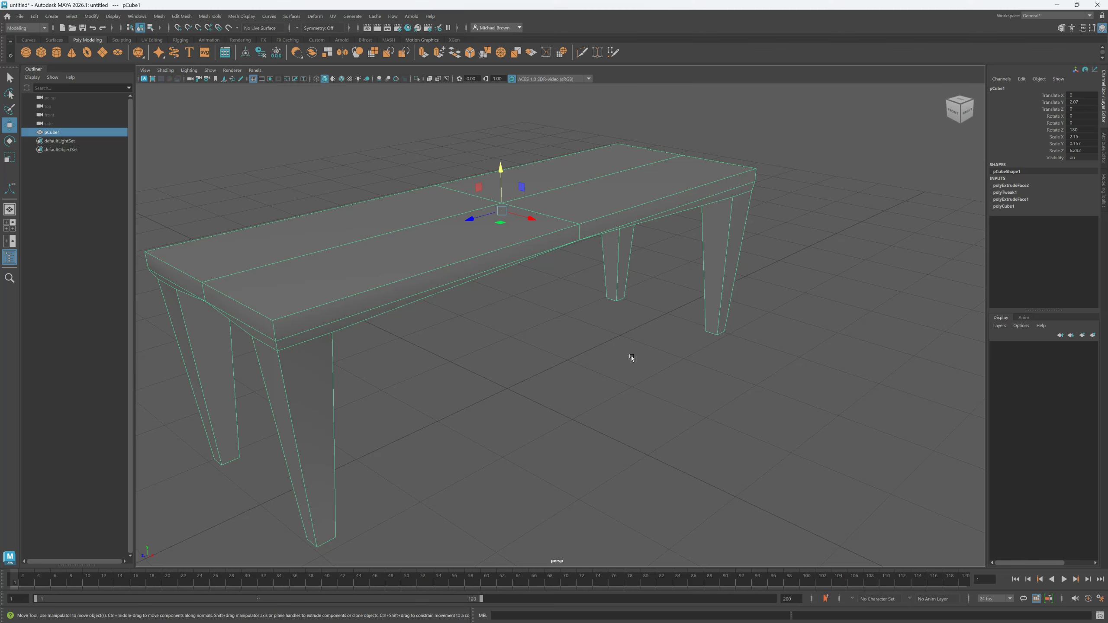